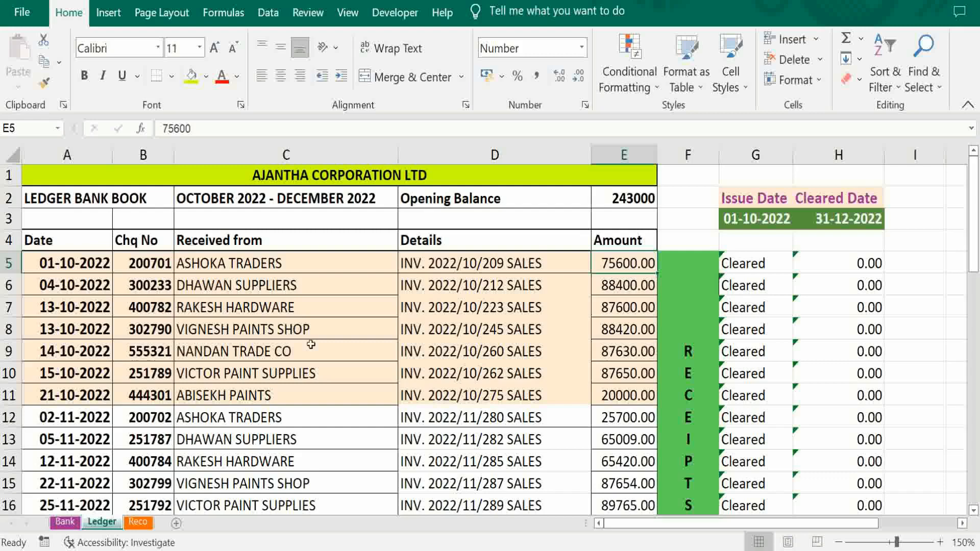
Compare the October dates in the Ledger sheet with the transaction dates in the Bank sheet, returning to the Ledger sheet.
left_click_drag(82, 262, 82, 373)
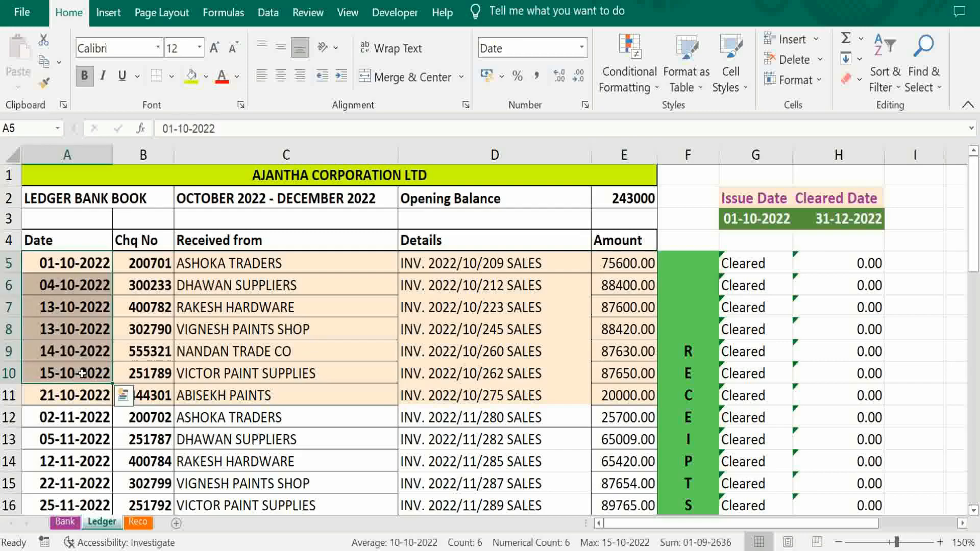
left_click(61, 523)
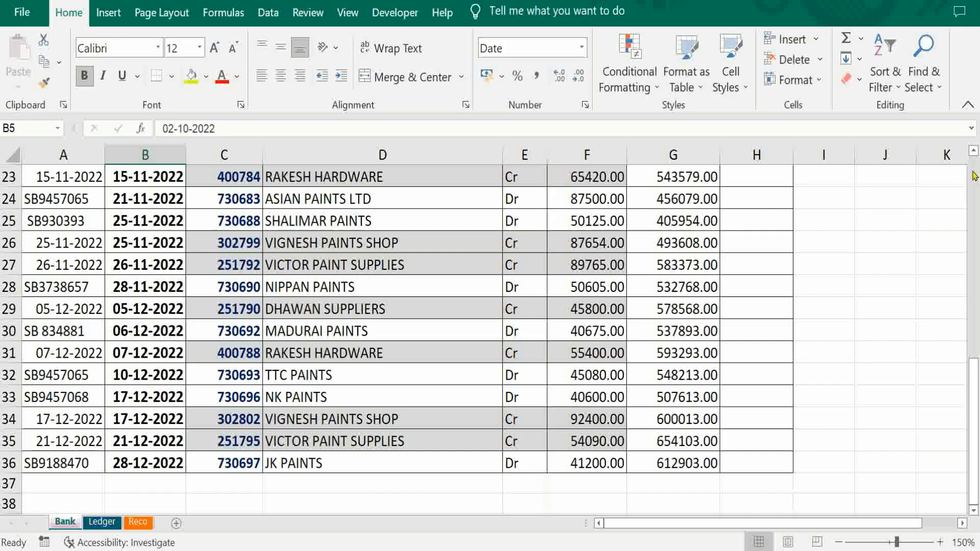
scroll(974, 176, "up", 7)
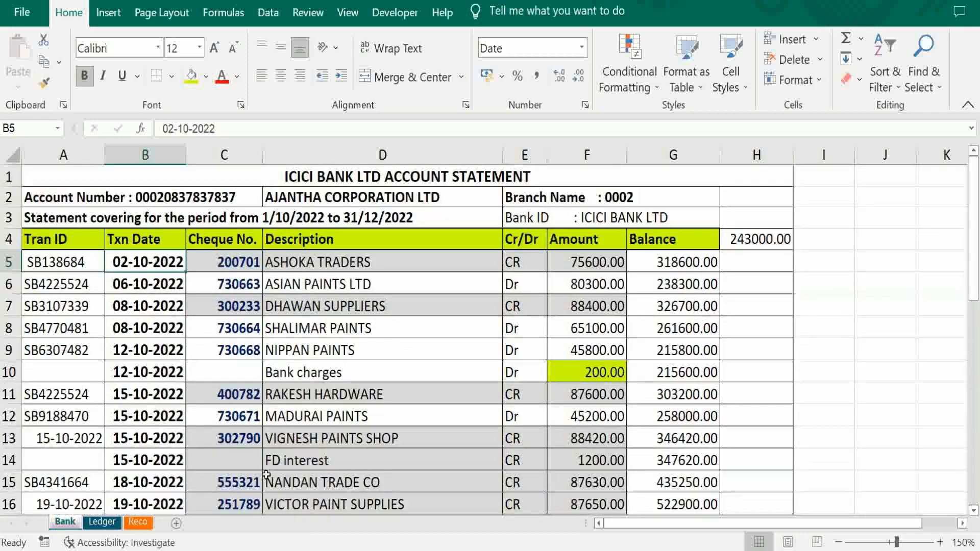
left_click(104, 522)
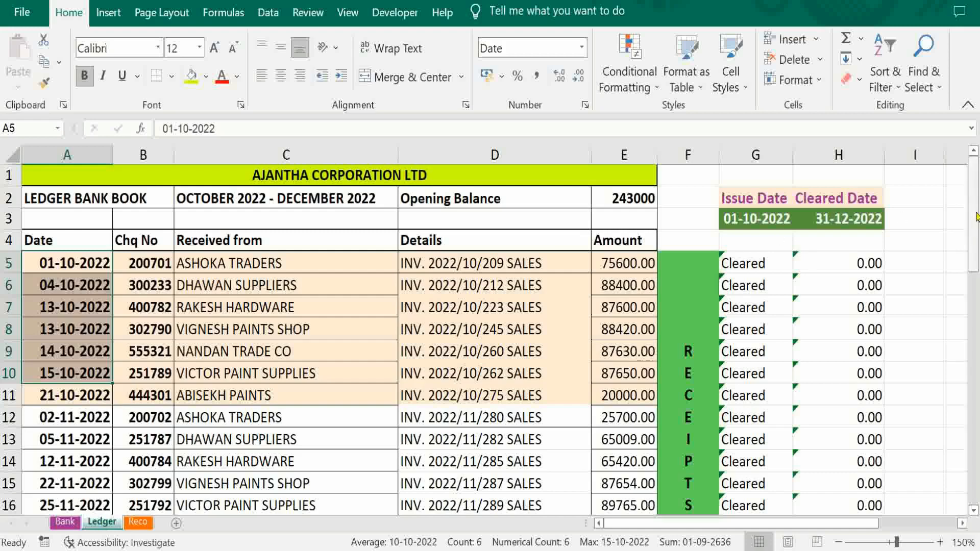
mouse_move(976, 217)
left_mouse_down()
mouse_move(976, 278)
mouse_move(972, 218)
left_mouse_up()
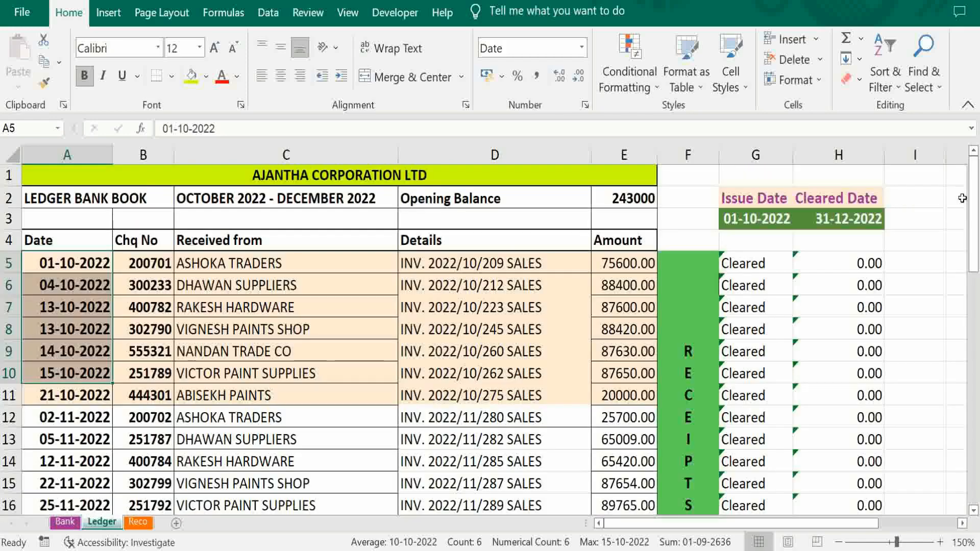
Change the Cleared Date in H3 of the Ledger sheet to 31-10-2022.
left_click(844, 219)
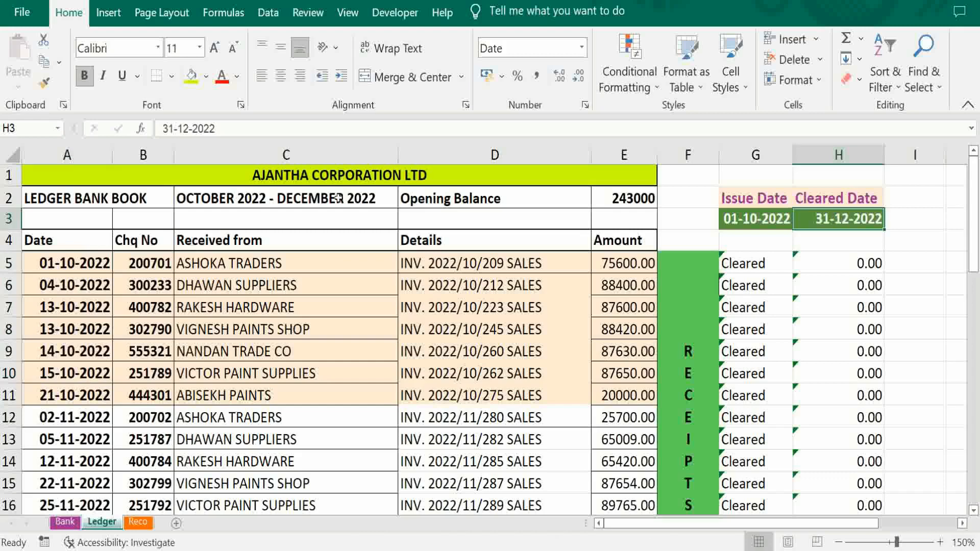
left_click(188, 128)
key("BackSpace")
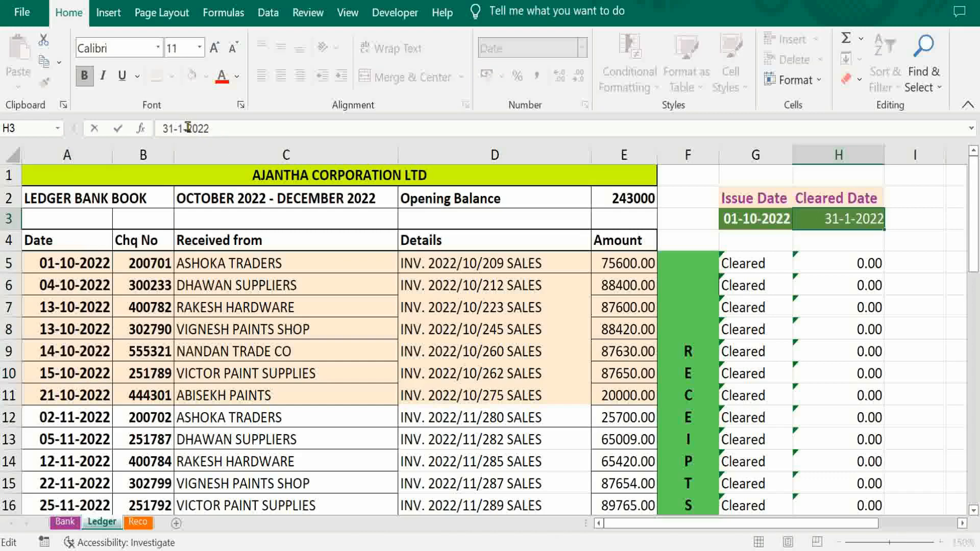
type("0")
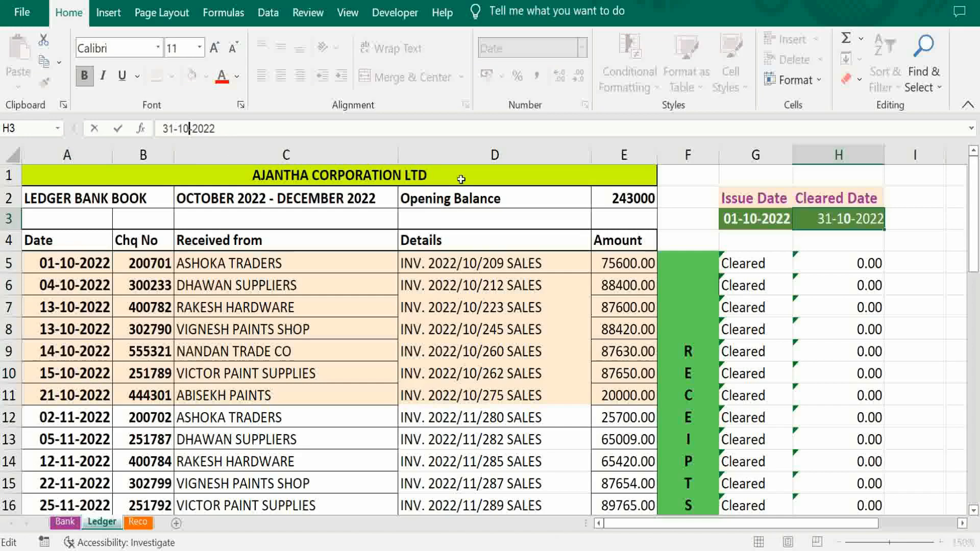
key("Tab")
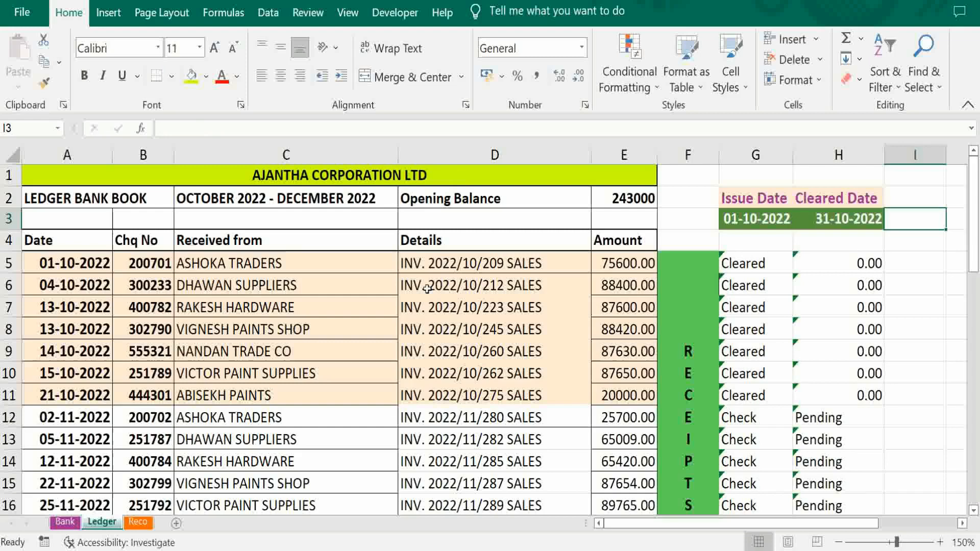
Begin a formula in G5 with IF, AND and INDEX, using the ledger dates $A$5:$A$37 as the absolute array.
key("Down")
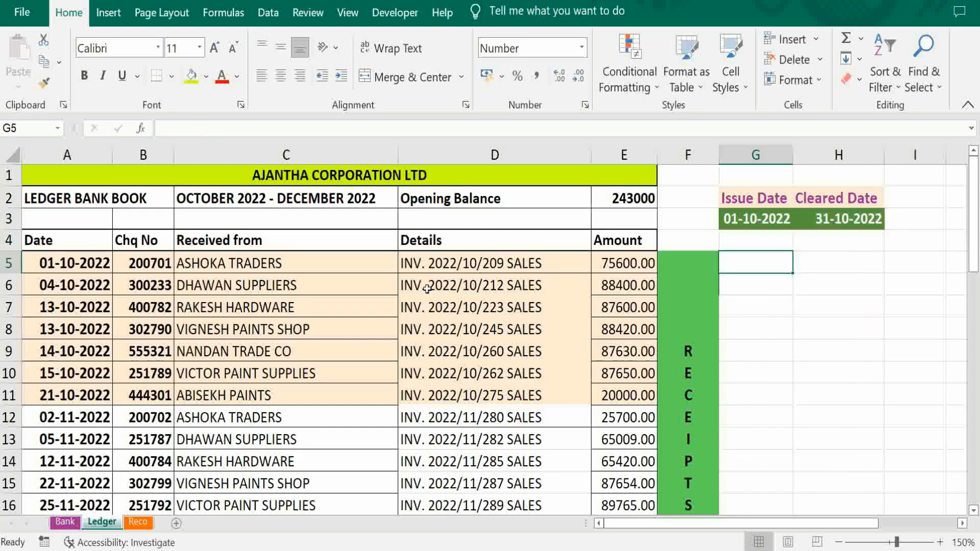
left_click(737, 217)
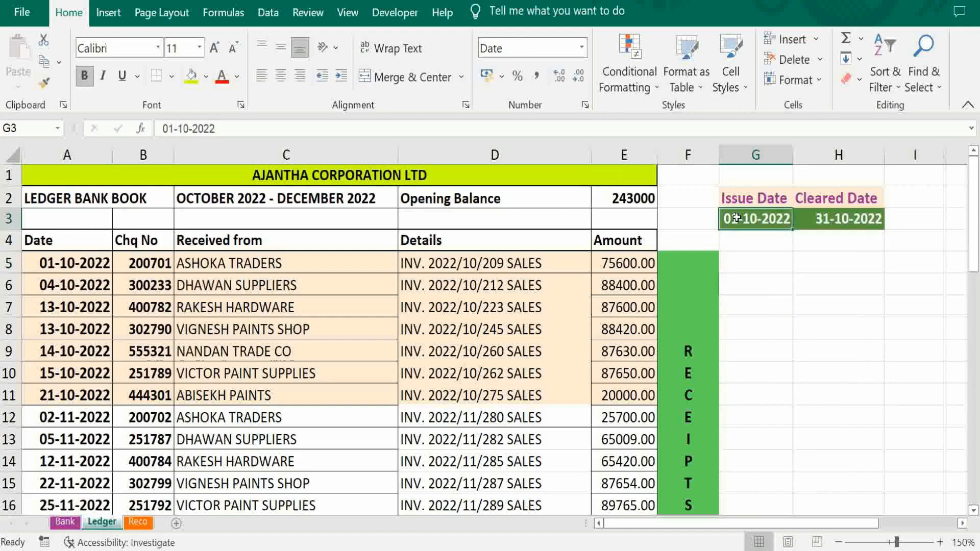
left_click(749, 265)
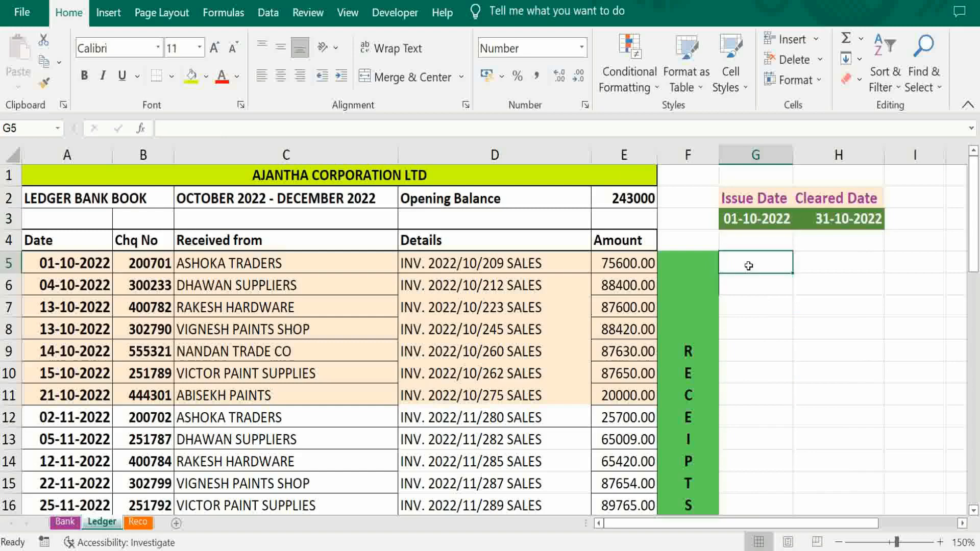
key("Caps_Lock")
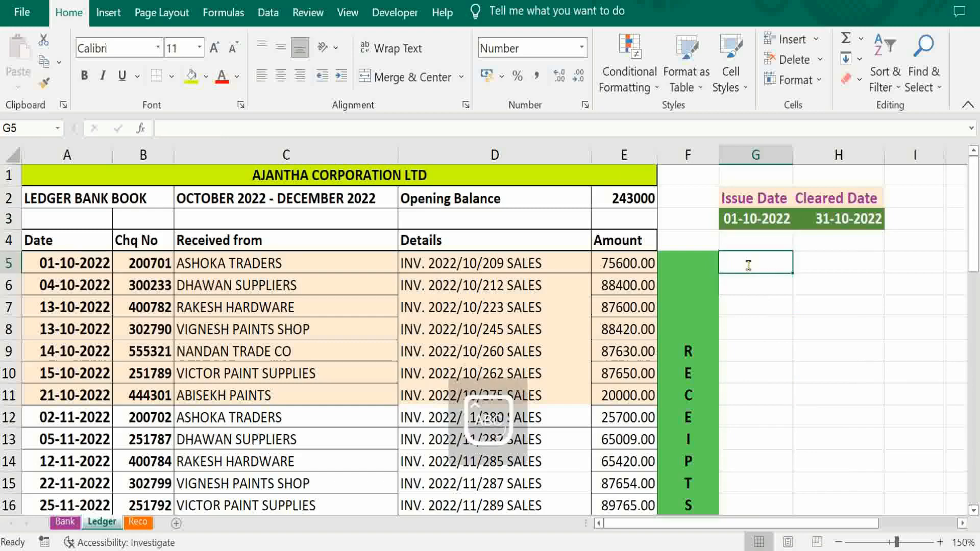
type("=IF")
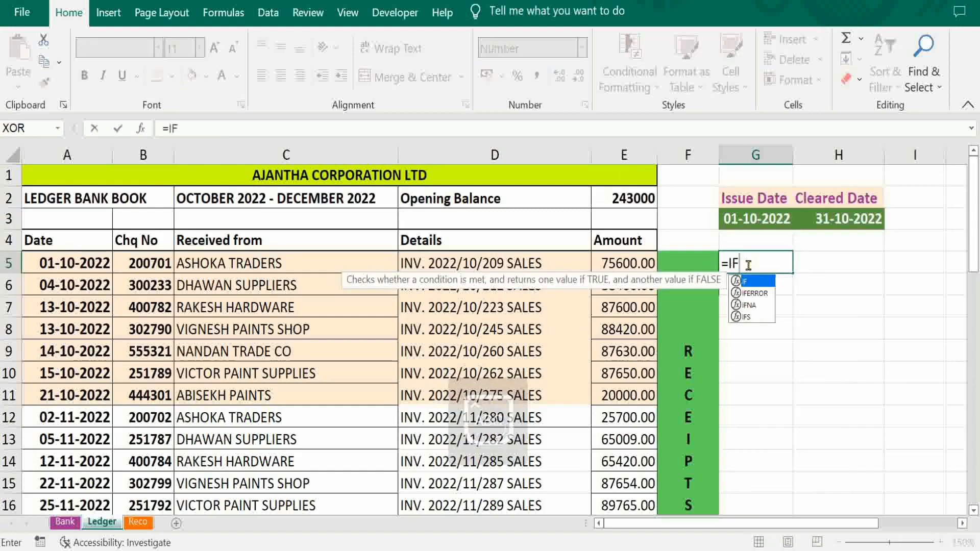
type("(AND")
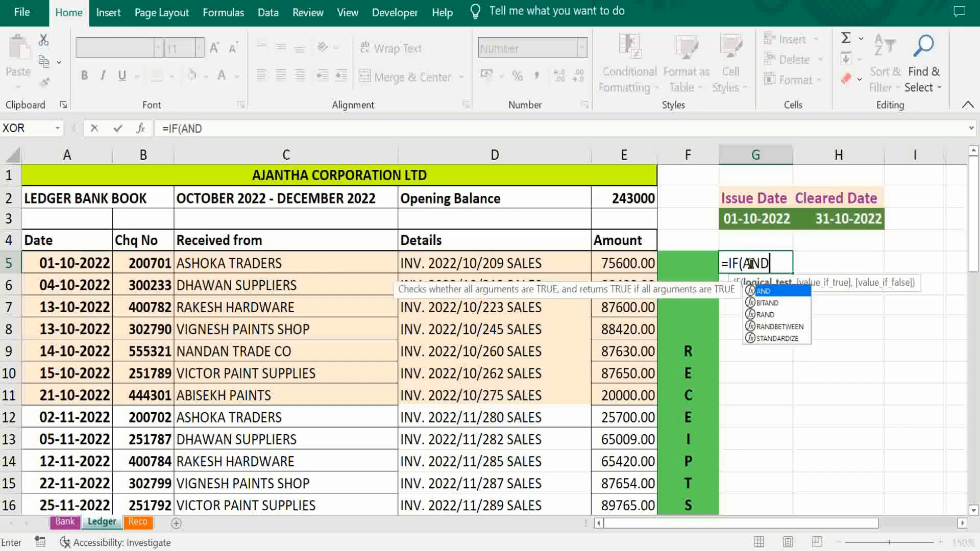
type("(")
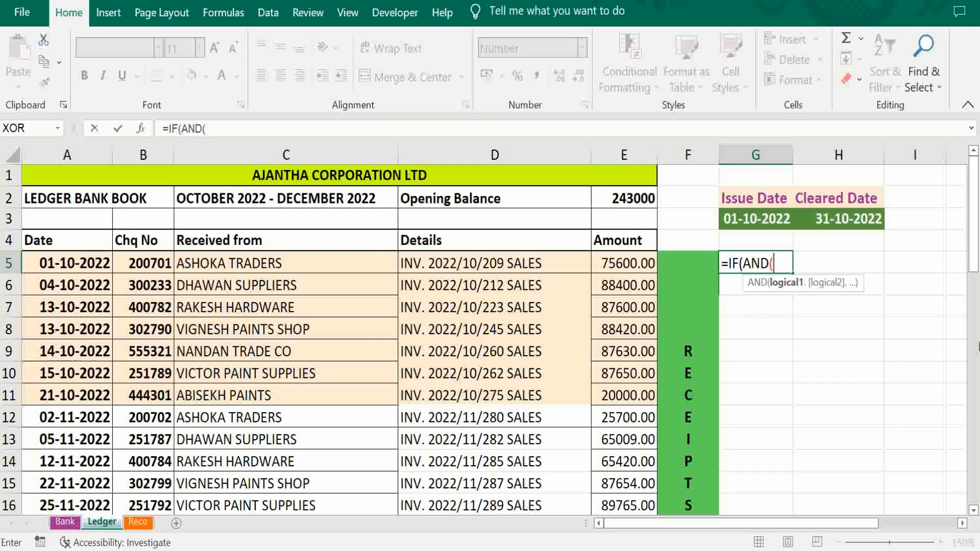
type("INDEX(")
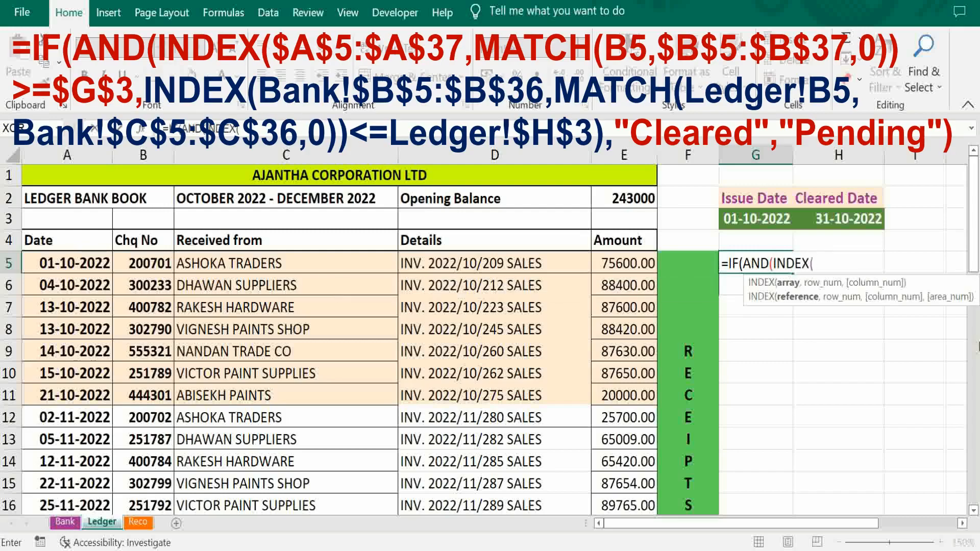
left_click(59, 264)
key("ctrl+shift+Down")
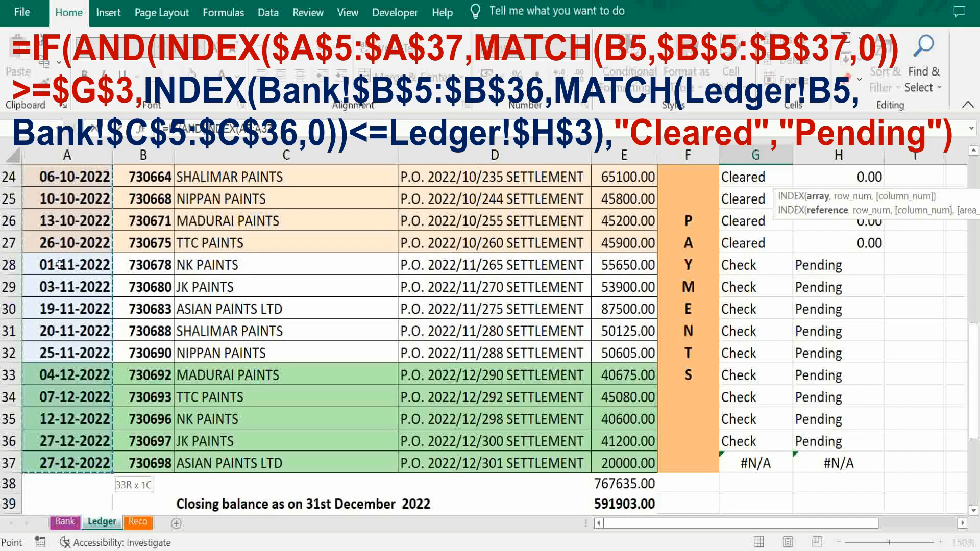
key("F4")
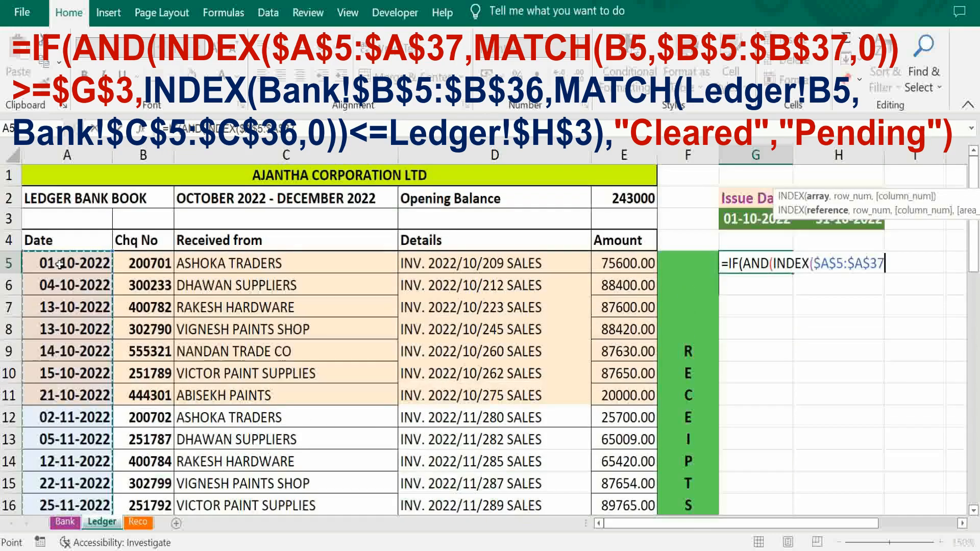
type(",")
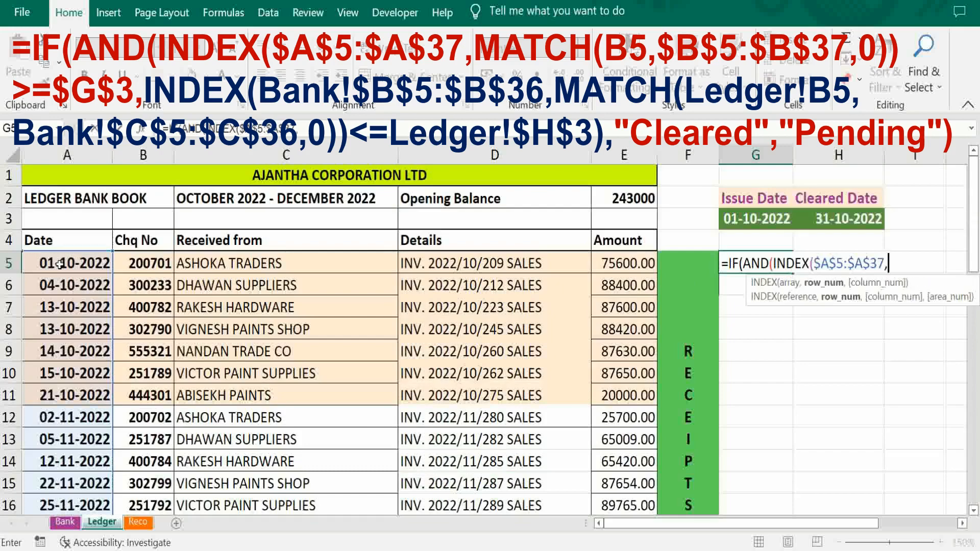
Add a MATCH as the row argument, looking up cheque number B5 in the absolute range $B$5:$B$37.
type("MATCH(")
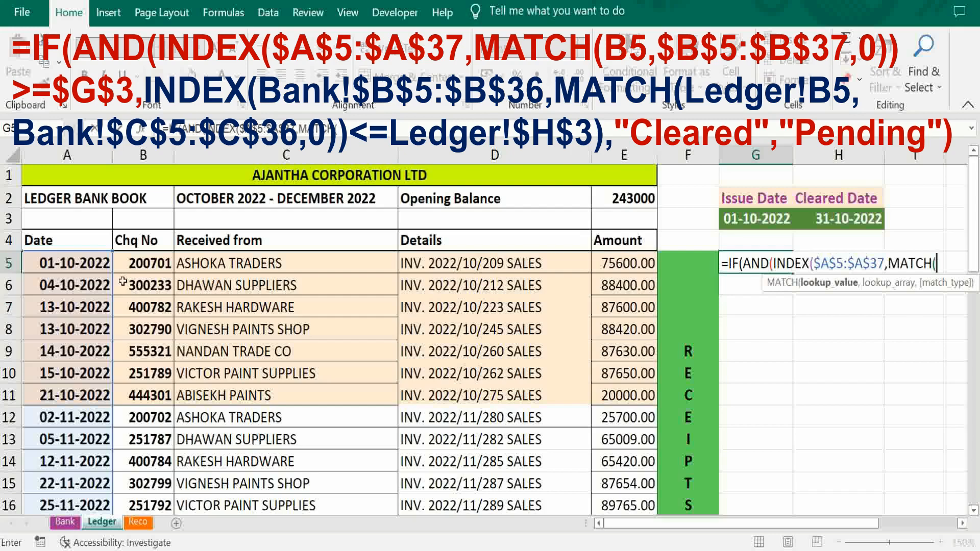
left_click(134, 265)
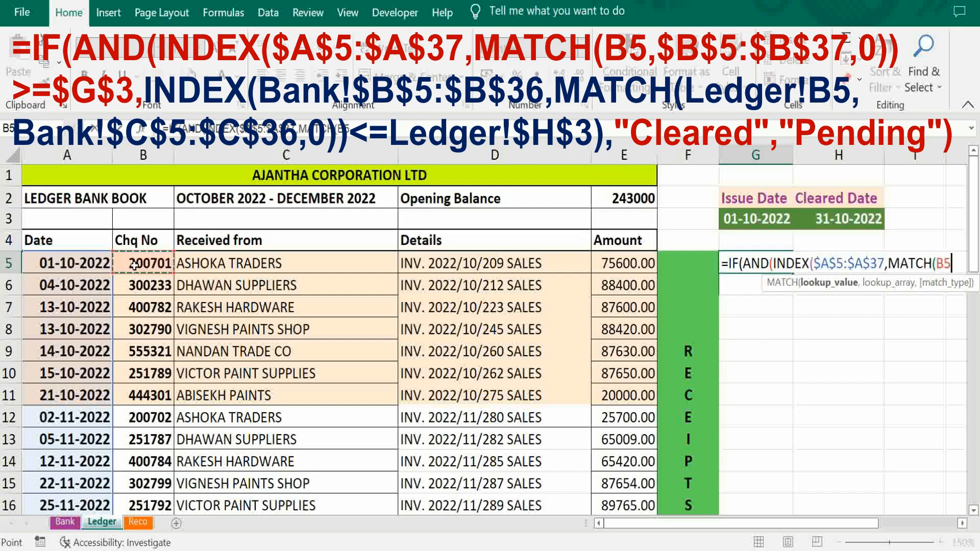
type(",")
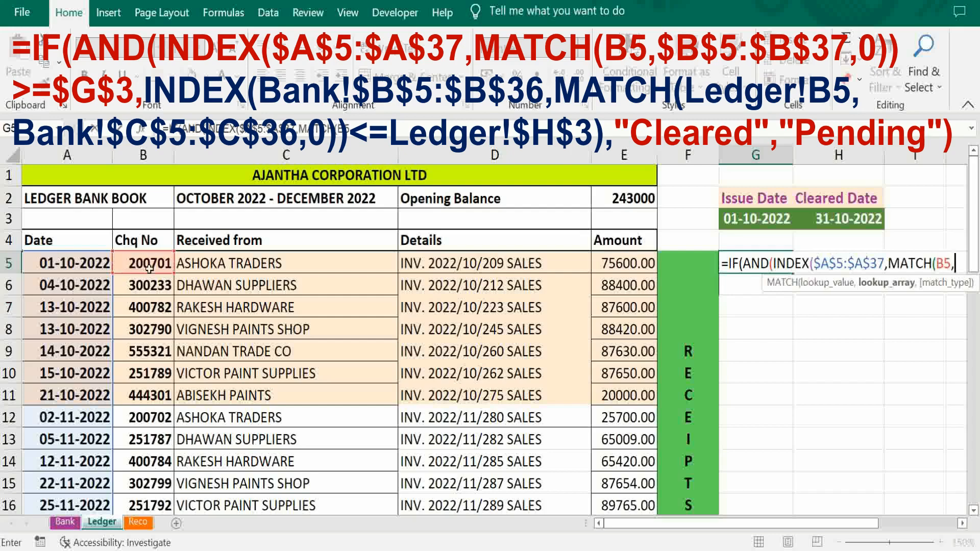
left_click(149, 261)
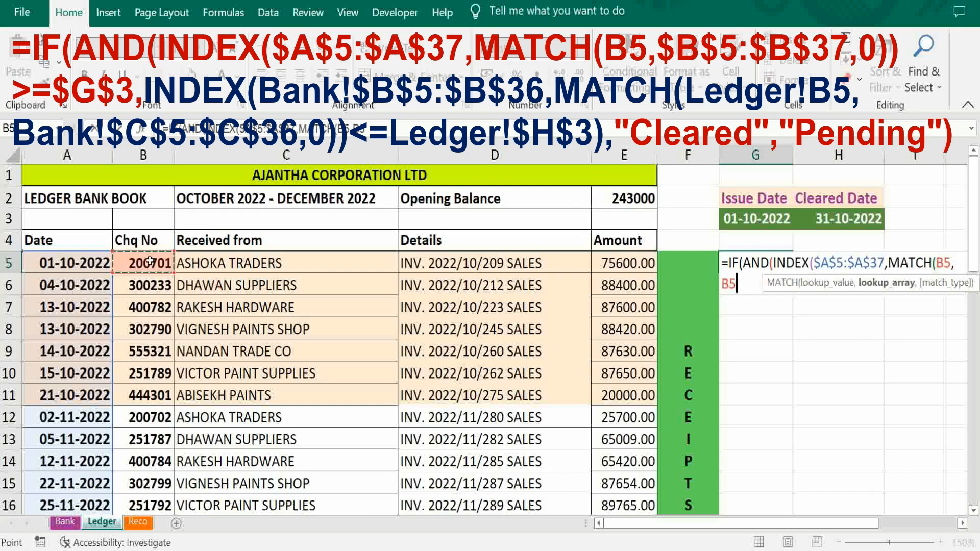
key("shift+Down")
key("shift+Down")
key("shift+Down")
key("shift+Down")
key("shift+Down")
key("shift+Down")
key("shift+Down")
key("shift+Down")
key("shift+Down")
key("shift+Down")
key("shift+Down")
key("shift+Down")
key("shift+Down")
key("shift+Down")
key("shift+Down")
key("shift+Down")
key("shift+Down")
key("shift+Down")
key("shift+Down")
key("shift+Down")
key("shift+Down")
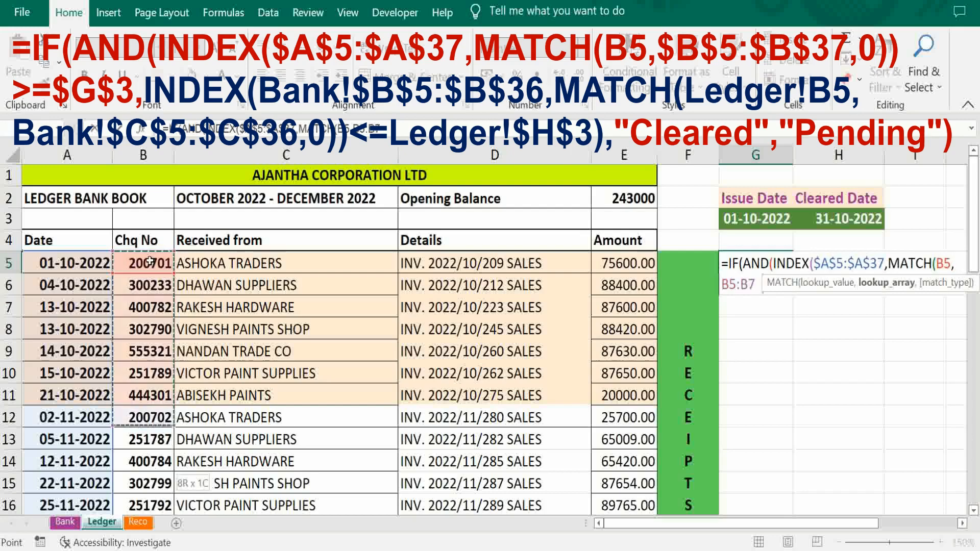
key("shift+Down")
key("shift+Down")
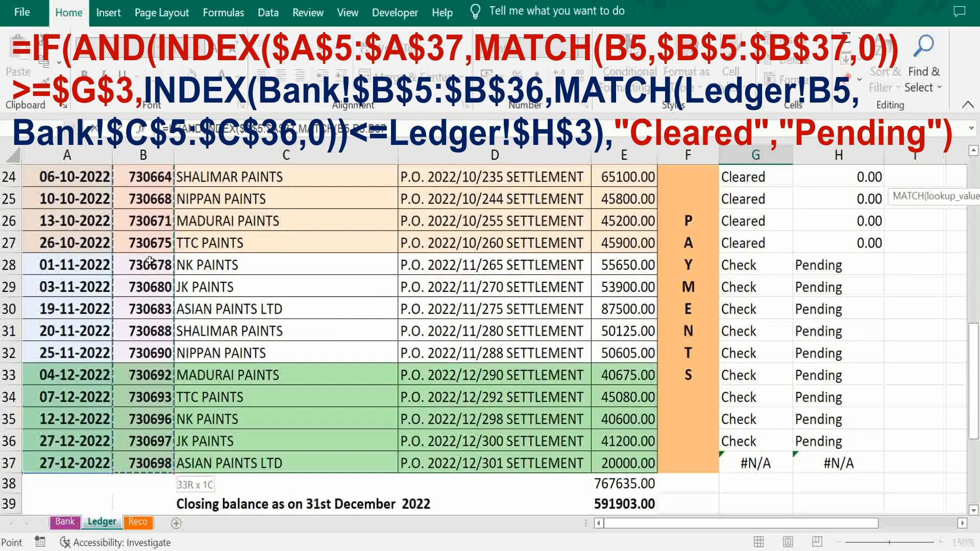
key("F4")
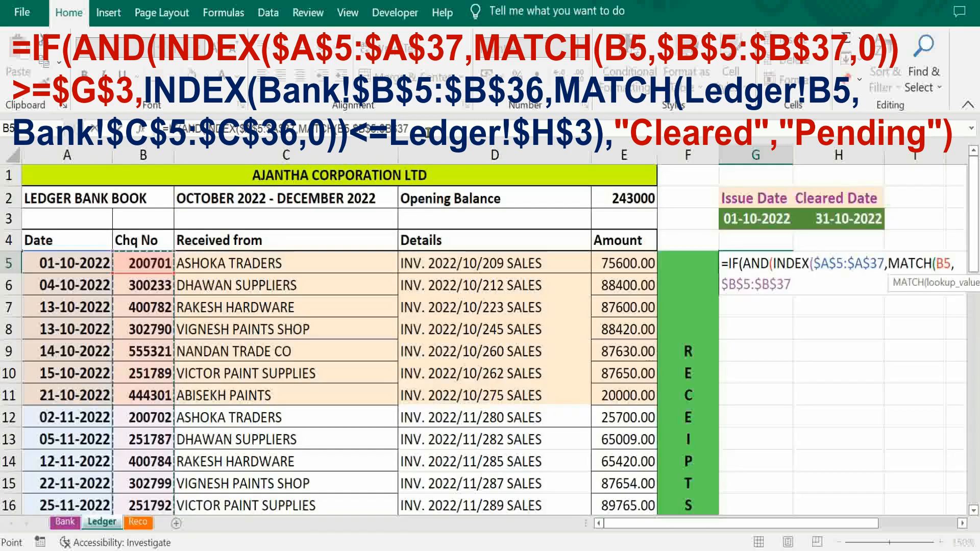
Finish the MATCH with match type 0, close the INDEX and require its result to be >=$G$3 as the first AND condition.
left_click(428, 132)
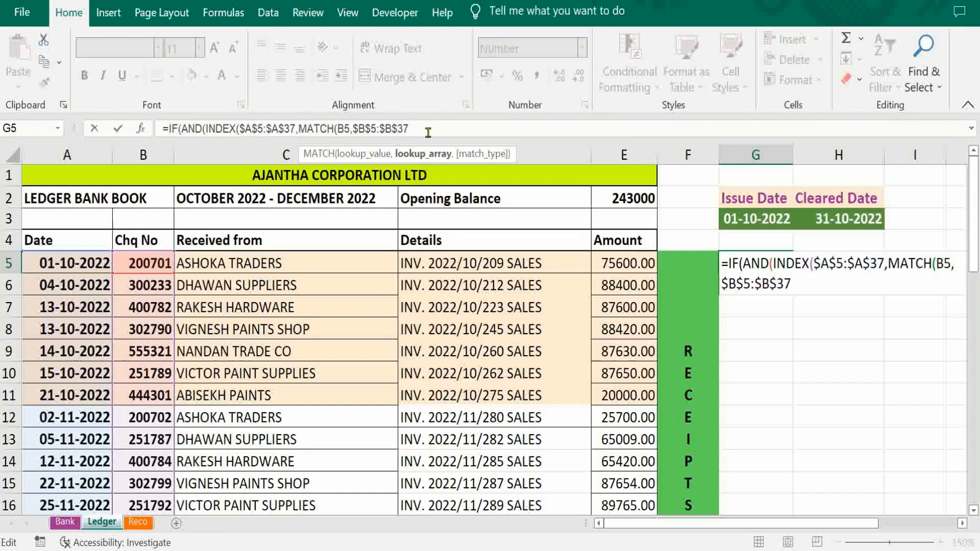
type(",")
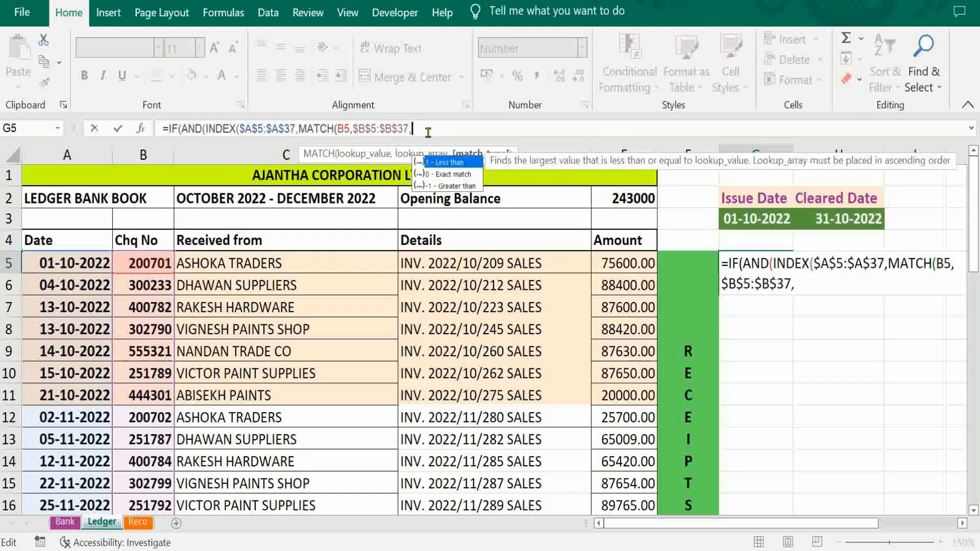
type("0))>=")
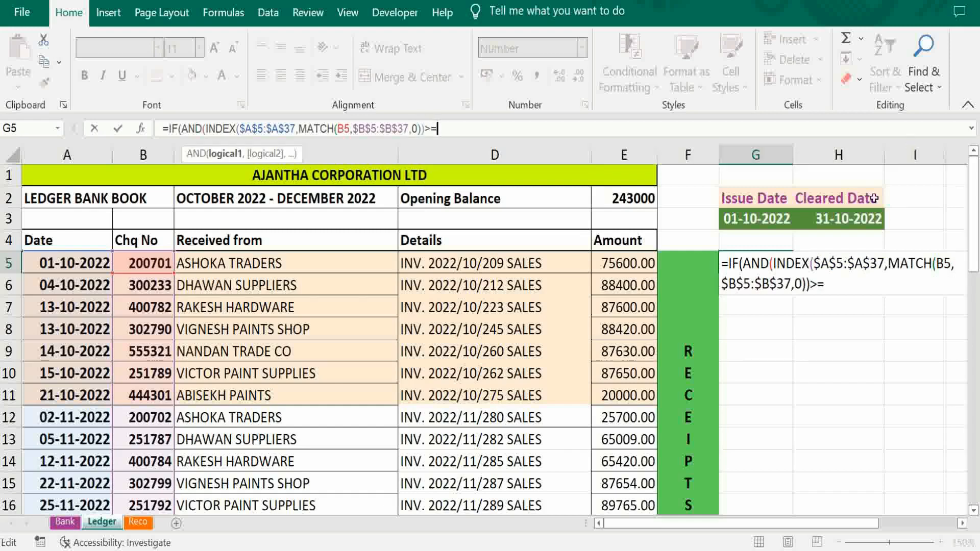
left_click(750, 221)
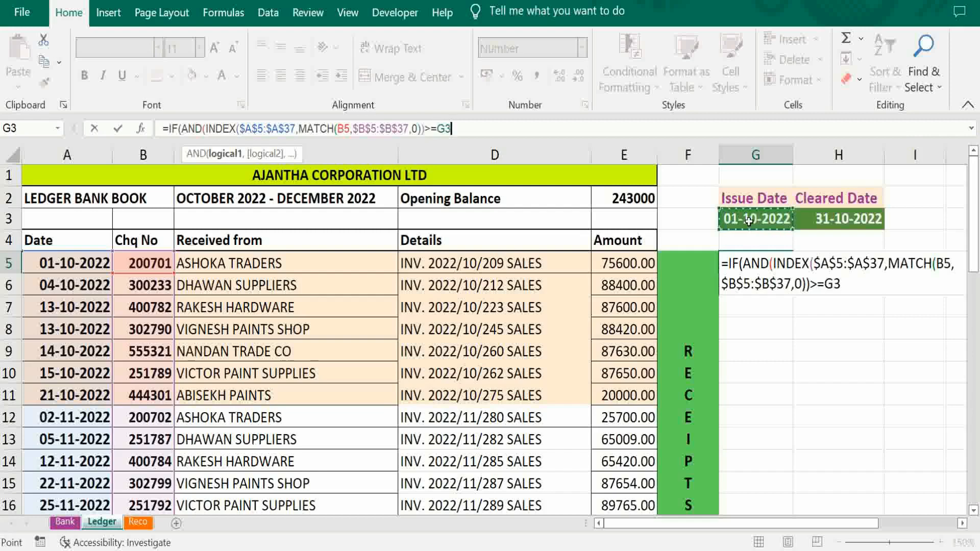
key("F4")
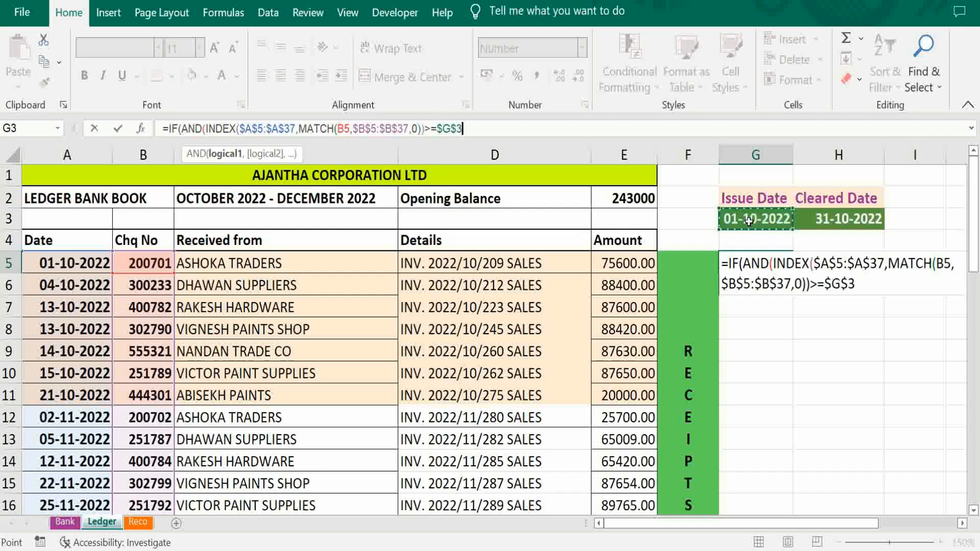
type(",")
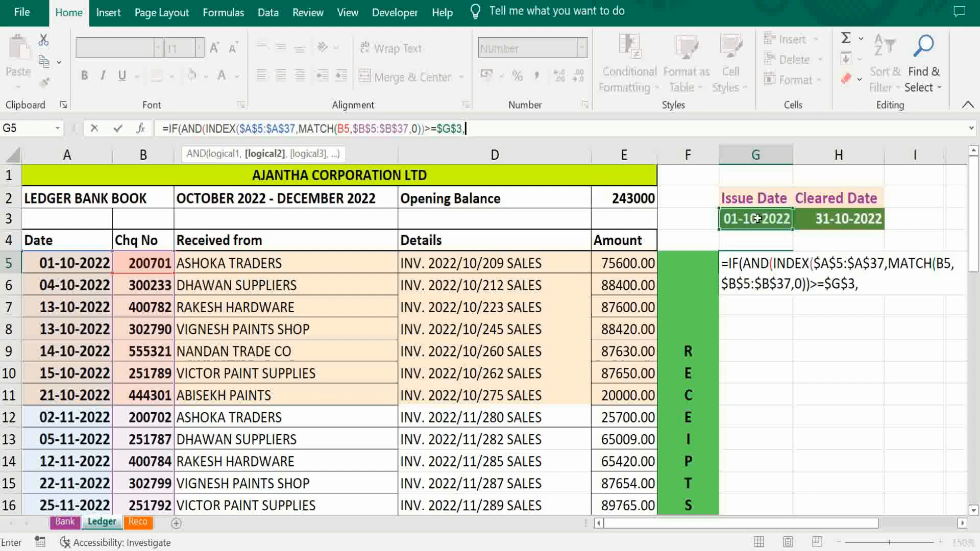
Start the second AND condition with an INDEX whose array is the Bank sheet's transaction dates, locked as $B$5:$B$36.
type("INDEX(")
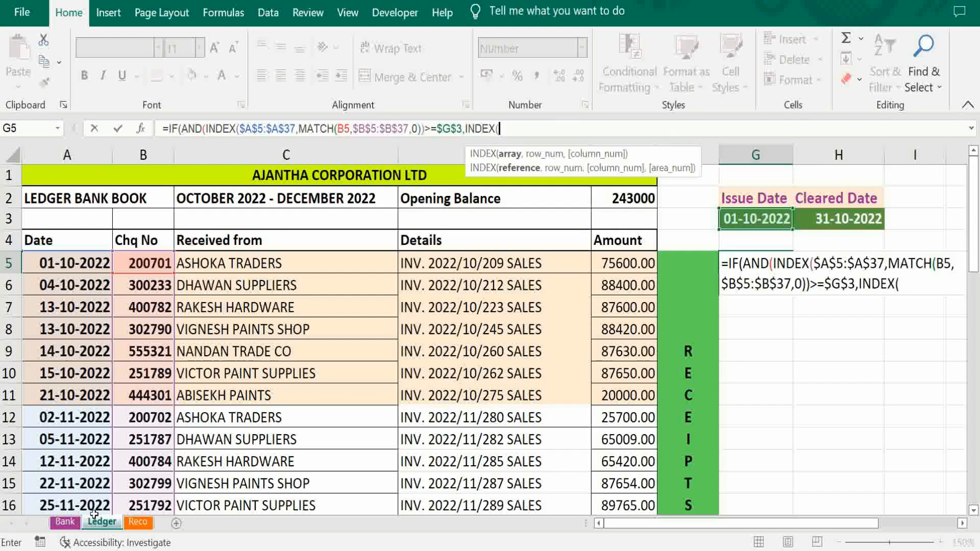
left_click(65, 521)
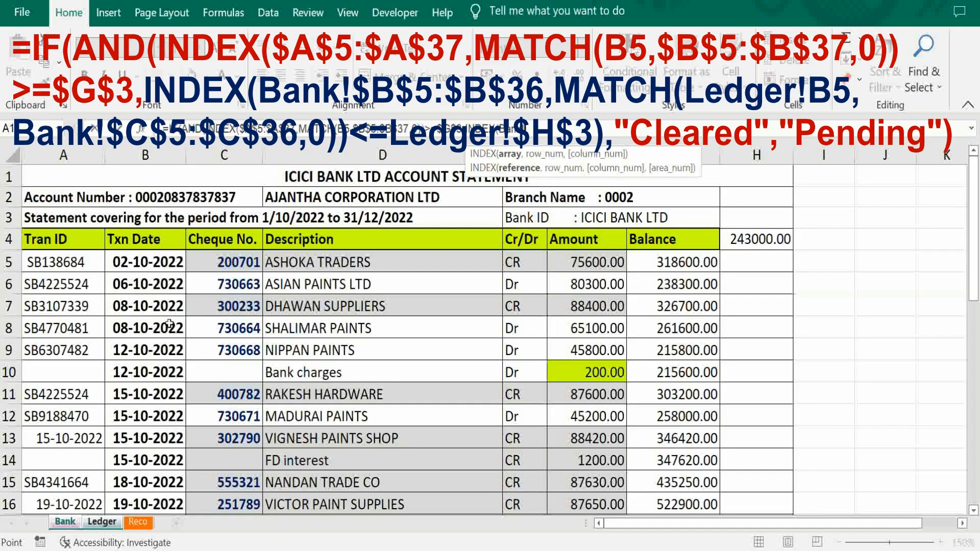
left_click(149, 257)
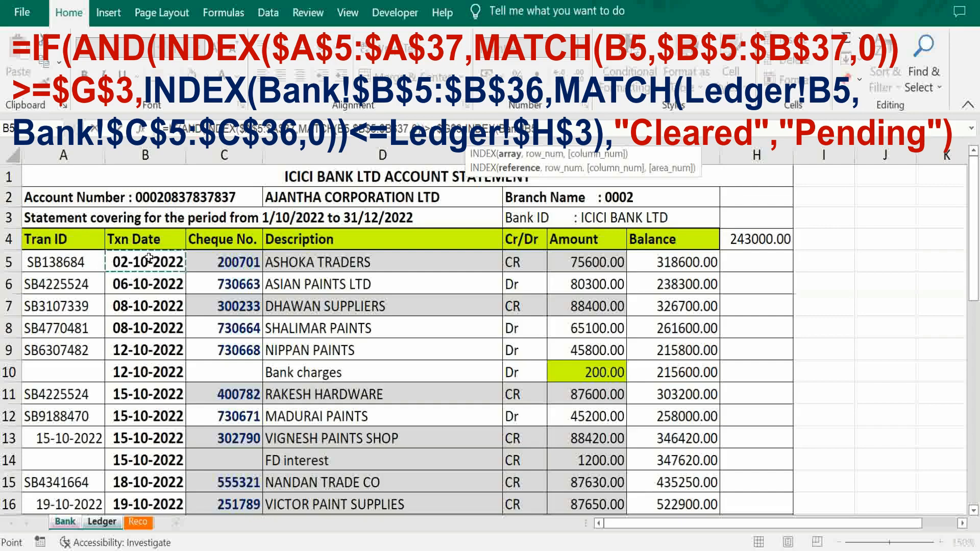
key("ctrl+shift+Down")
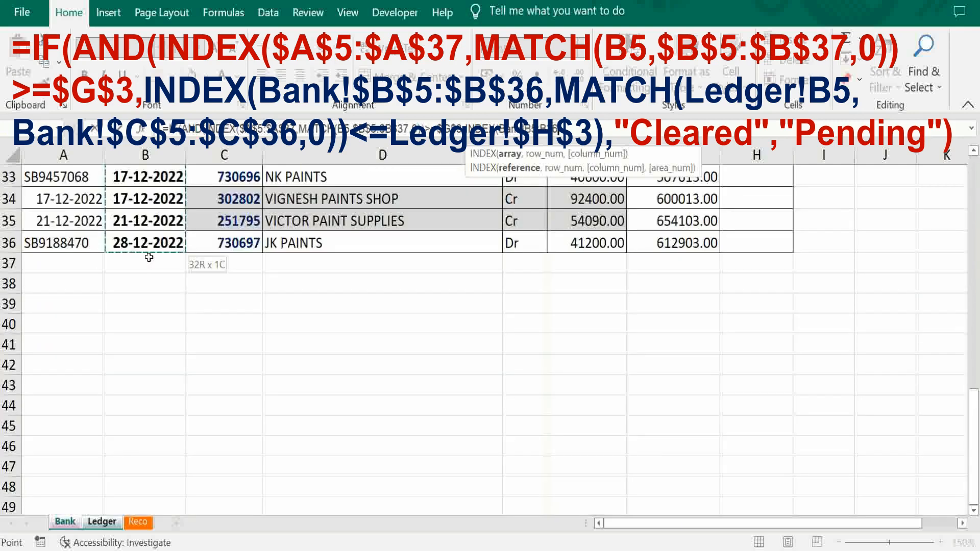
key("F4")
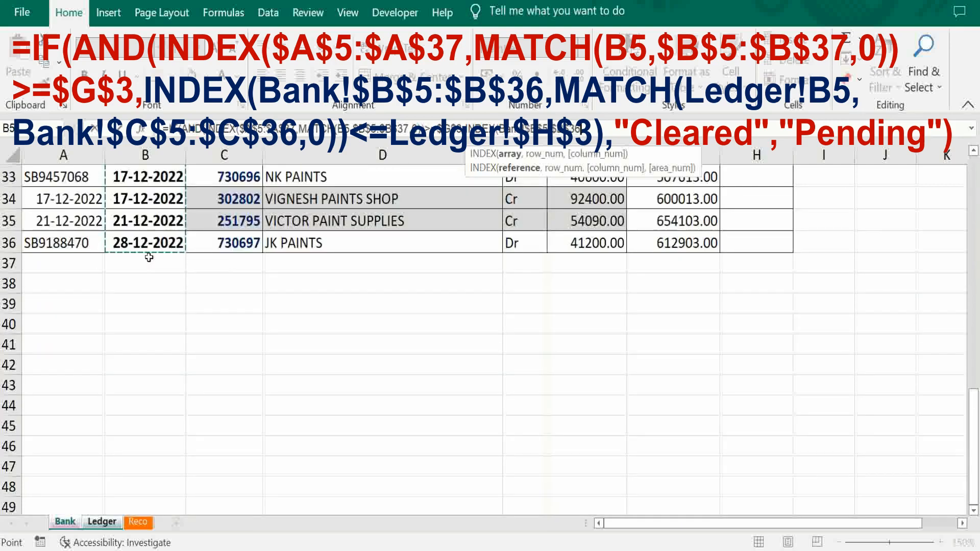
type(",")
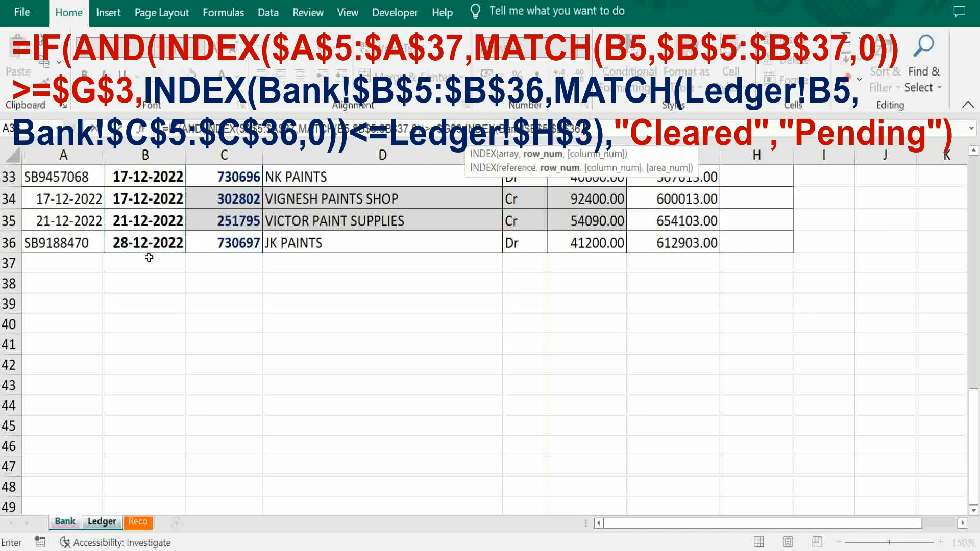
Nest a MATCH as the second INDEX's row argument, with the cheque number in Ledger!B5 as its lookup value.
left_click(102, 521)
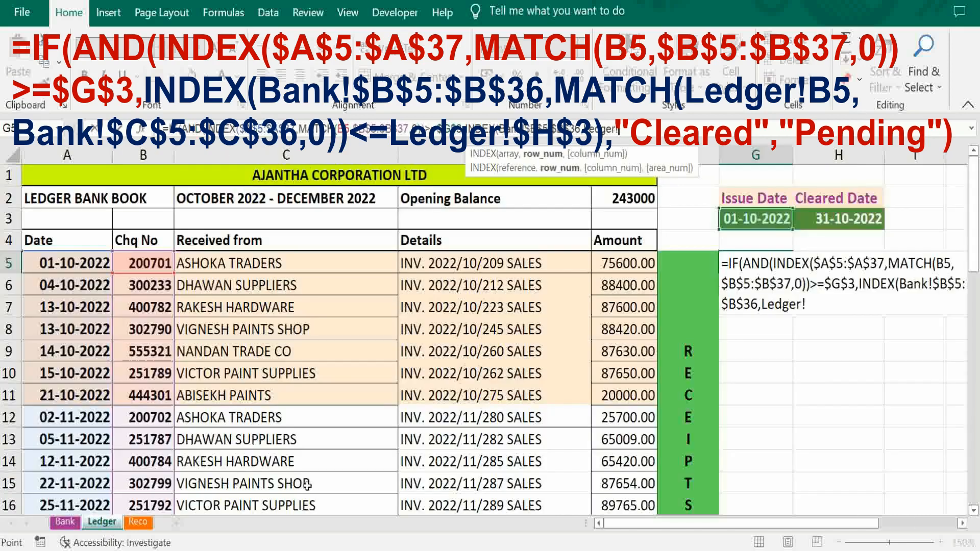
key("BackSpace")
key("BackSpace")
key("BackSpace")
key("BackSpace")
key("BackSpace")
key("BackSpace")
key("BackSpace")
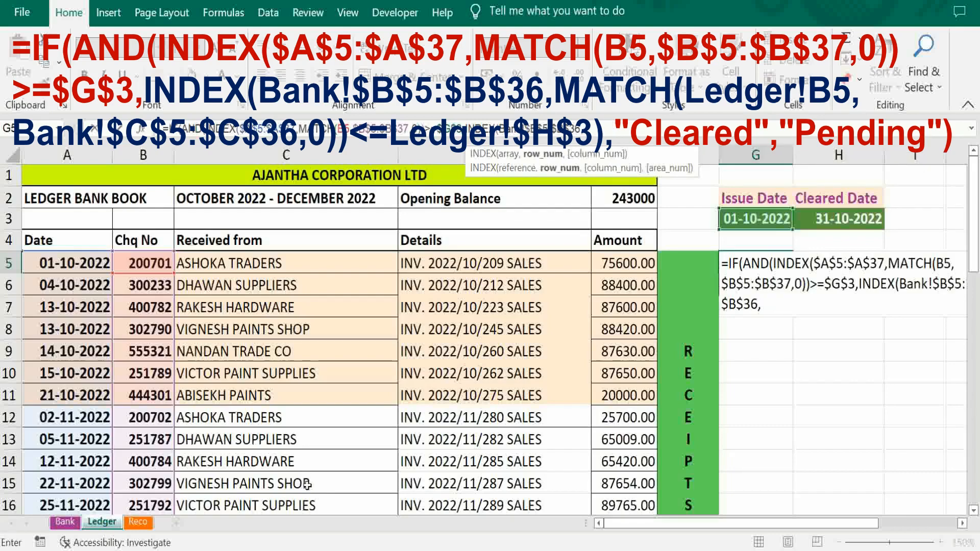
type("MATCH")
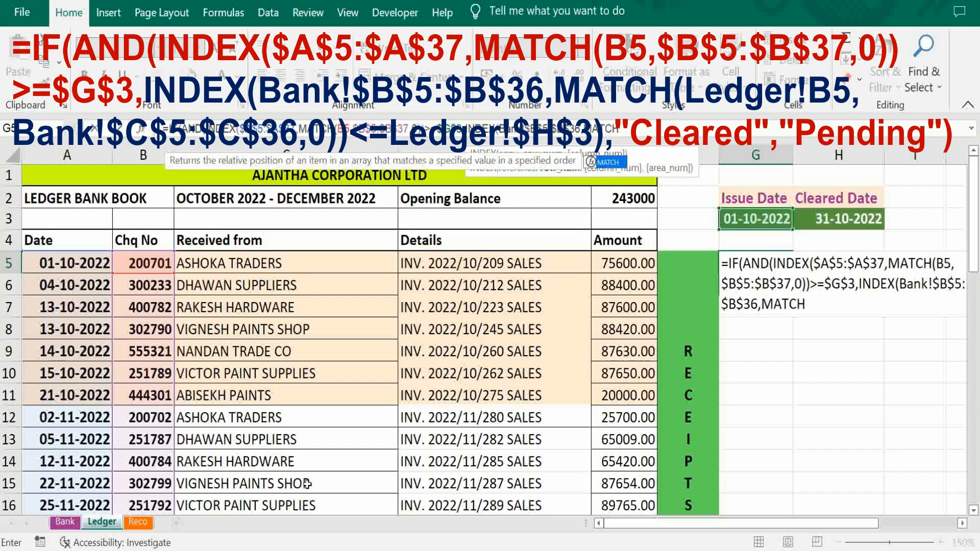
type("(")
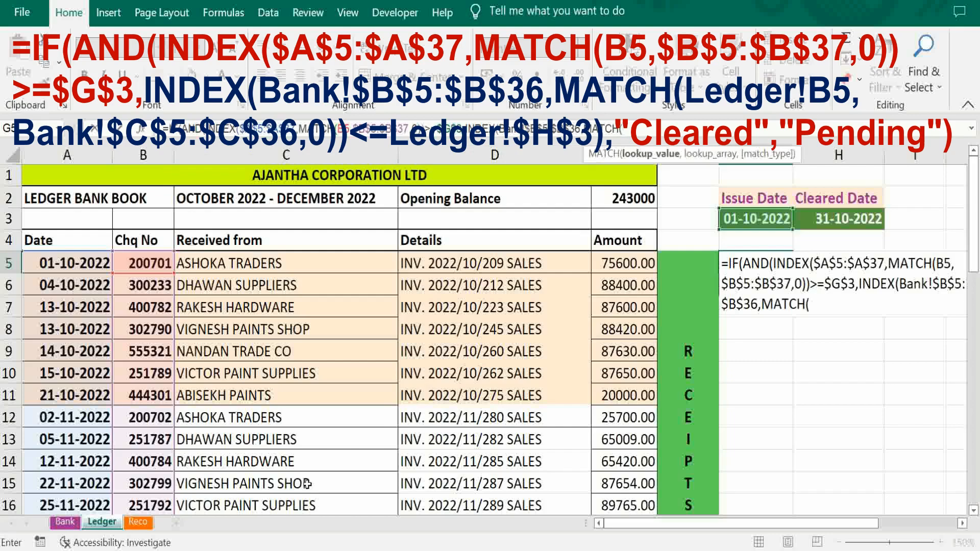
left_click(147, 262)
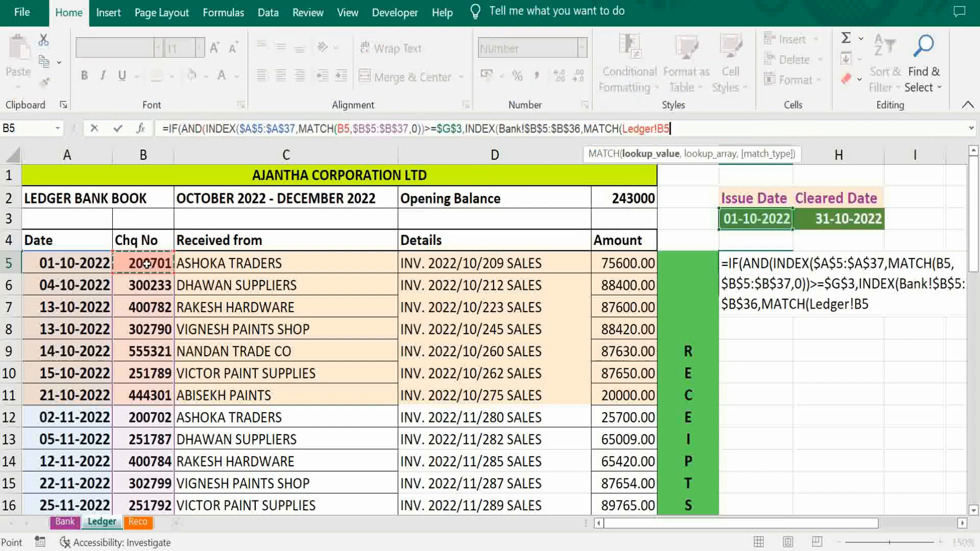
type(",")
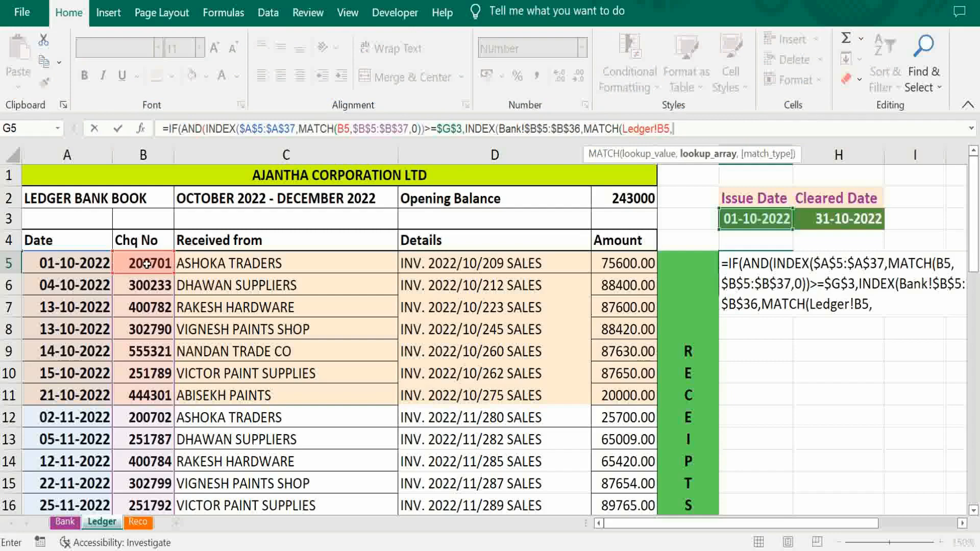
Set the MATCH lookup array to Bank!$C$5:$C$36 with match type 0, and close the MATCH and INDEX.
left_click(63, 522)
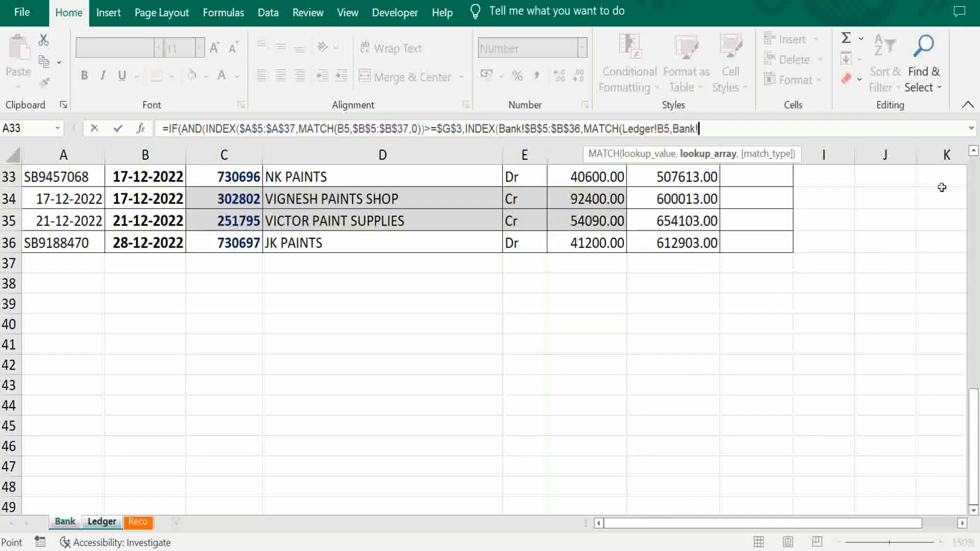
left_click(975, 170)
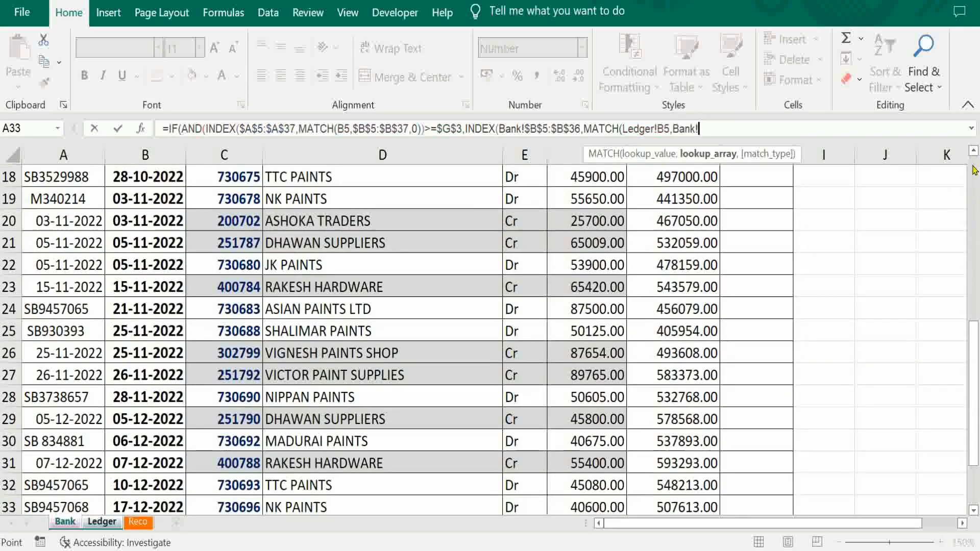
left_click(975, 170)
left_click_drag(226, 237, 226, 236)
key("F4")
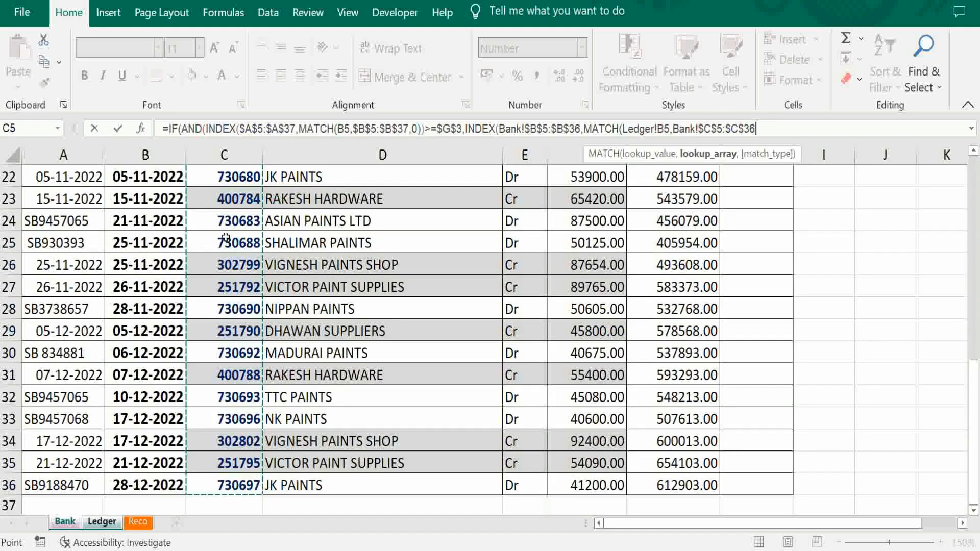
type(",")
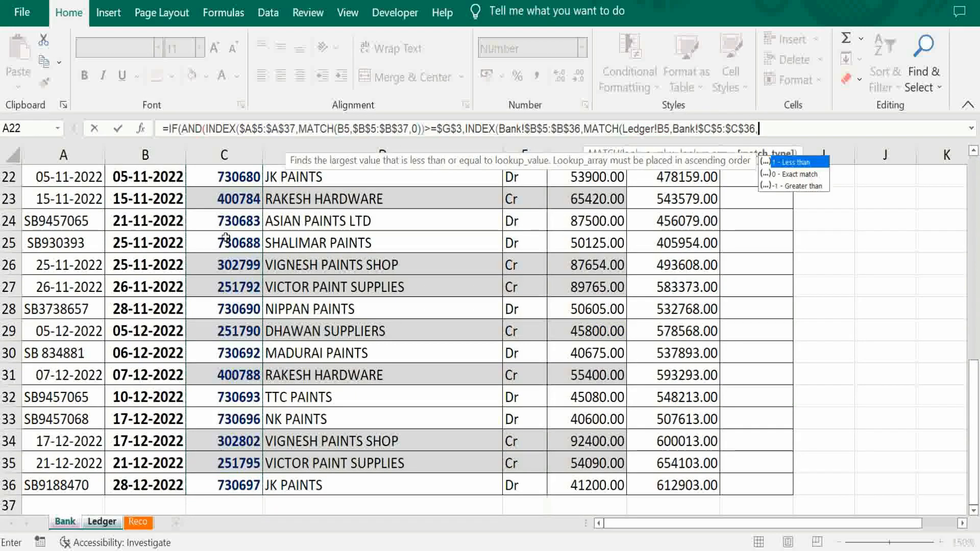
type("0)")
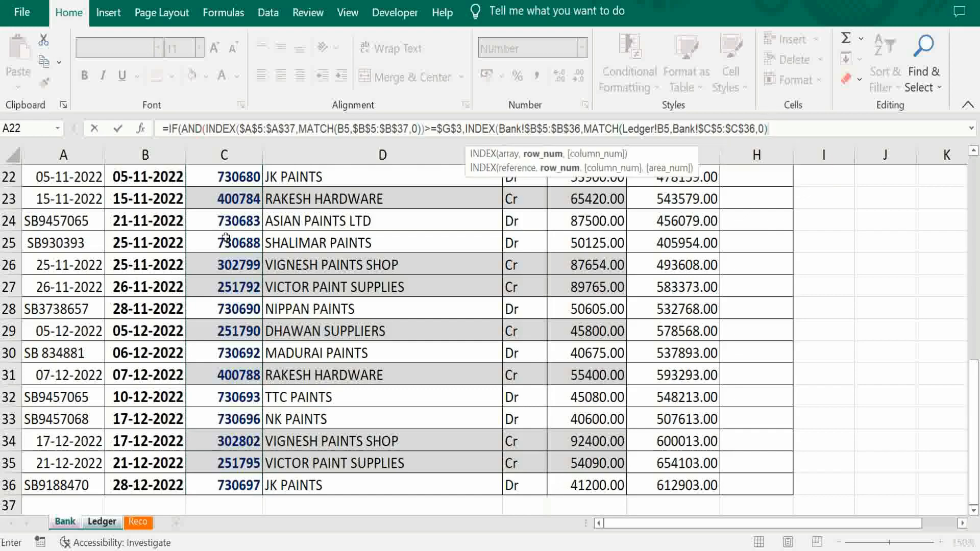
type(")")
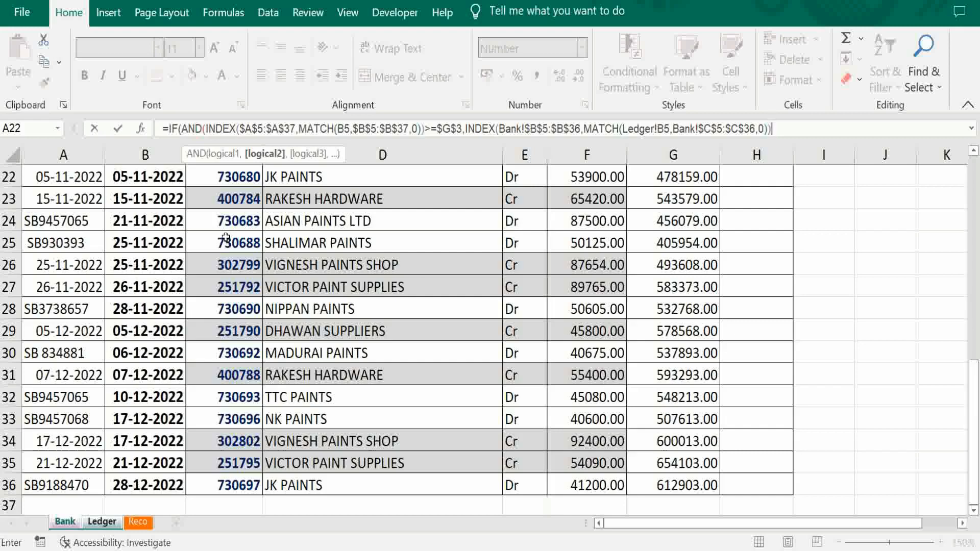
Require the bank date to be <= the Cleared Date in Ledger!$H$3, and close the AND.
type("<=")
left_click(102, 521)
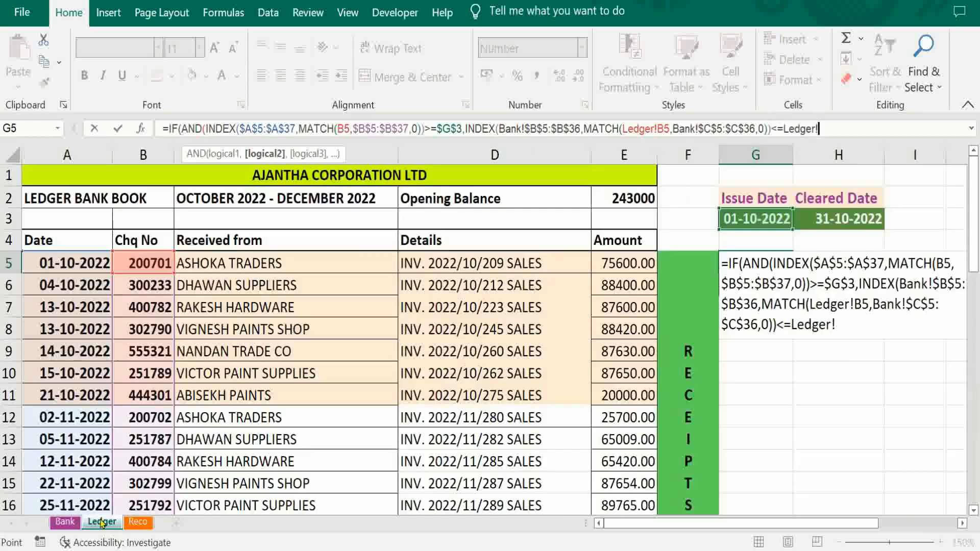
left_click(835, 221)
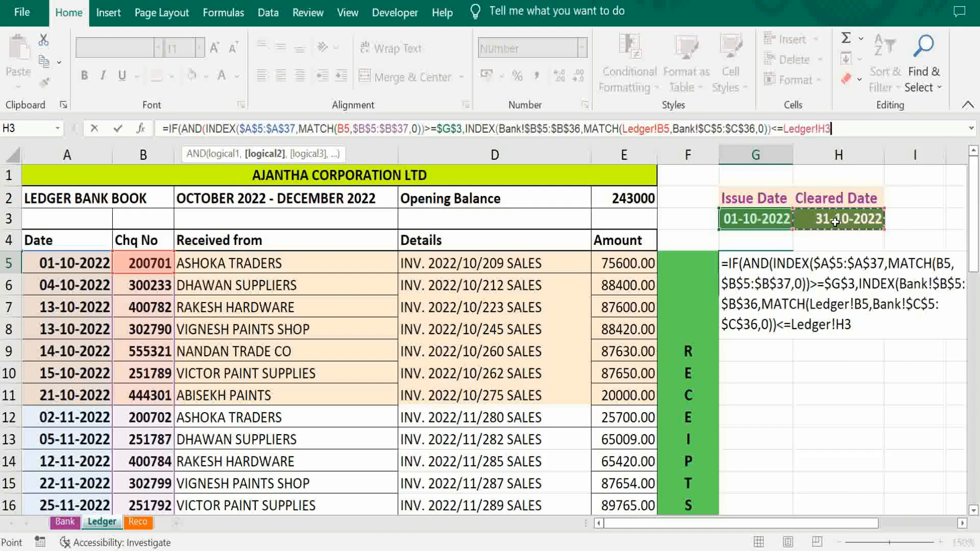
key("F4")
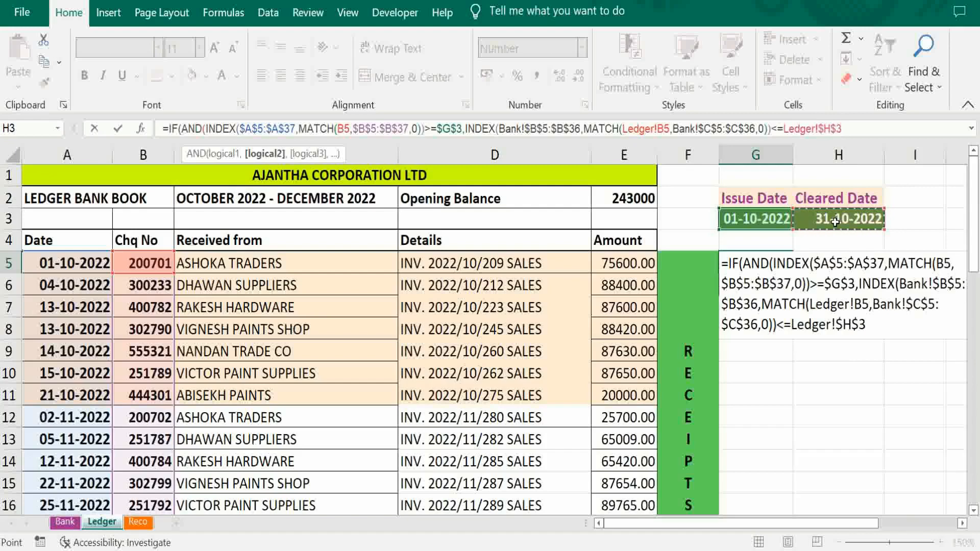
type(")")
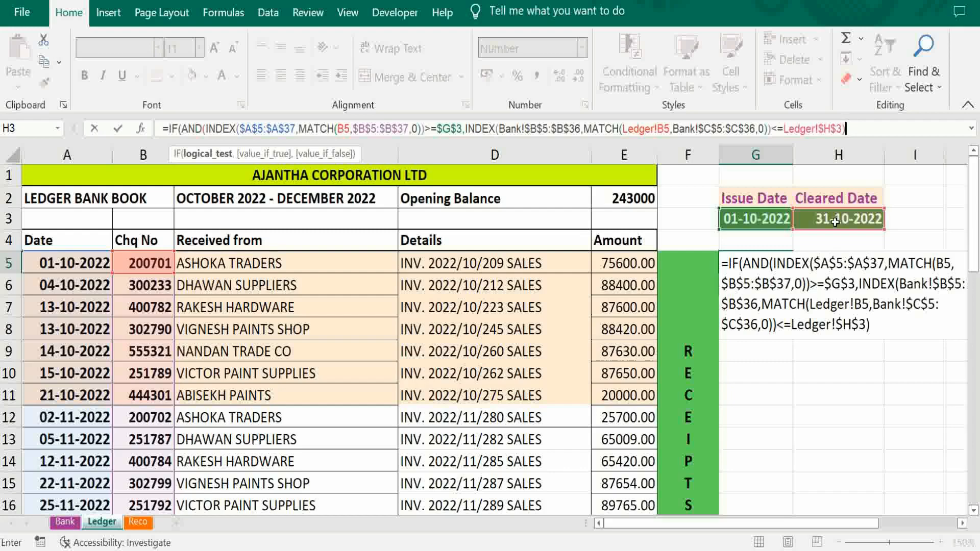
Complete the IF with "Cleared" when true and "Pending" when false, and fill the formula from G5 down to G37.
type(",")
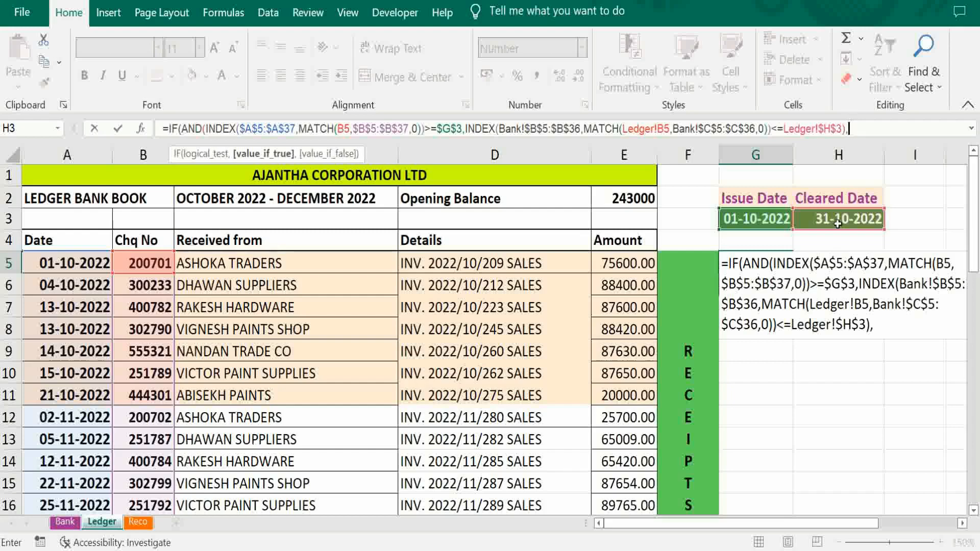
type("\"c")
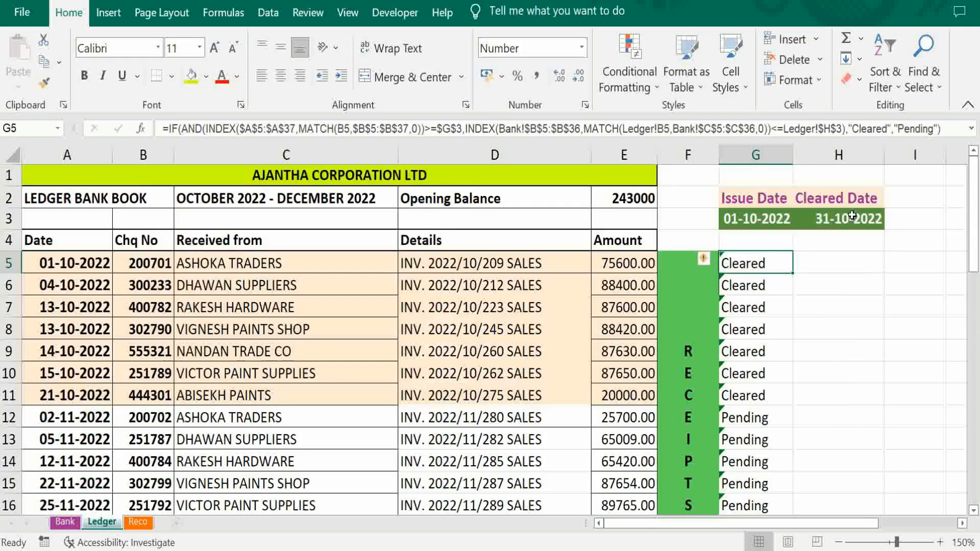
key("Up")
key("Up")
key("Up")
Change the Cleared Date in H3 to 30-11-2022.
left_click(852, 216)
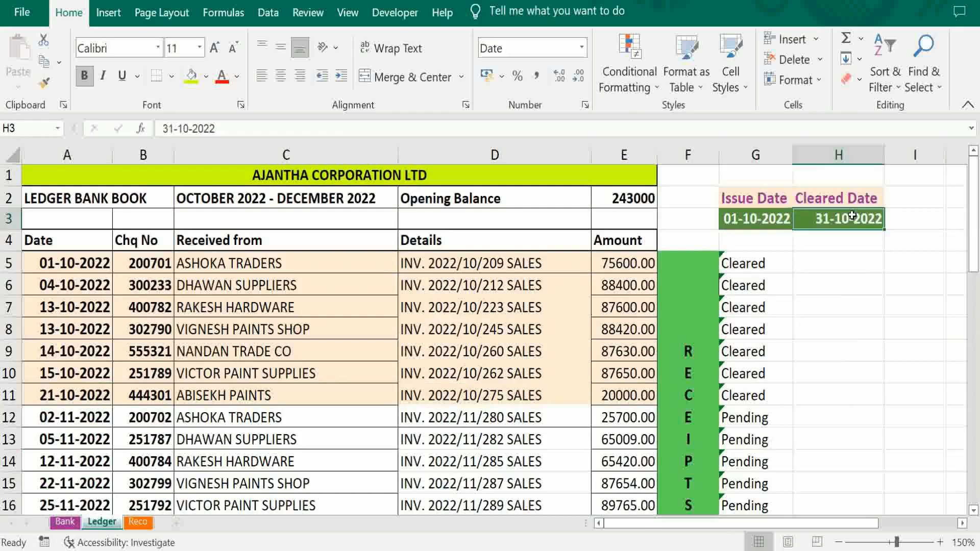
left_click(174, 131)
key("BackSpace")
type("0")
left_click(189, 130)
key("BackSpace")
type("1")
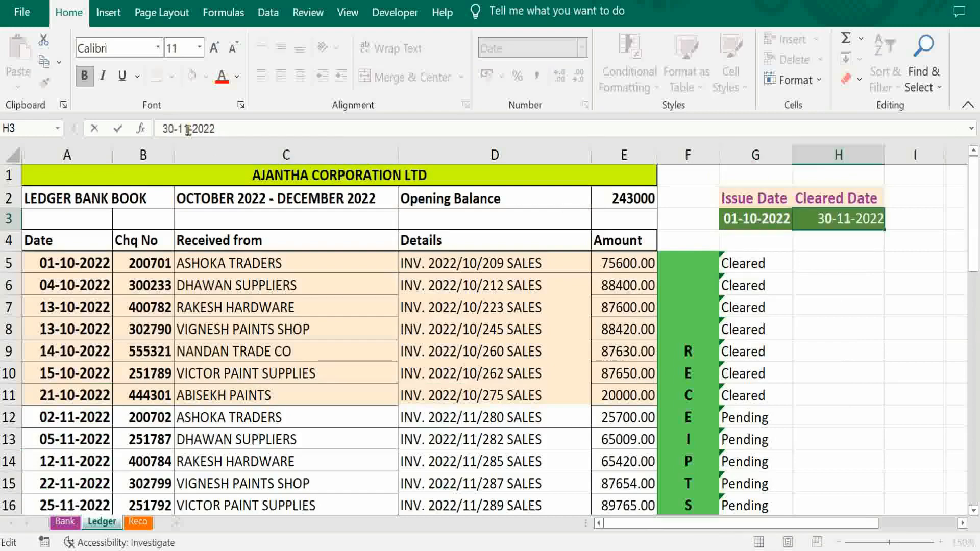
key("Tab")
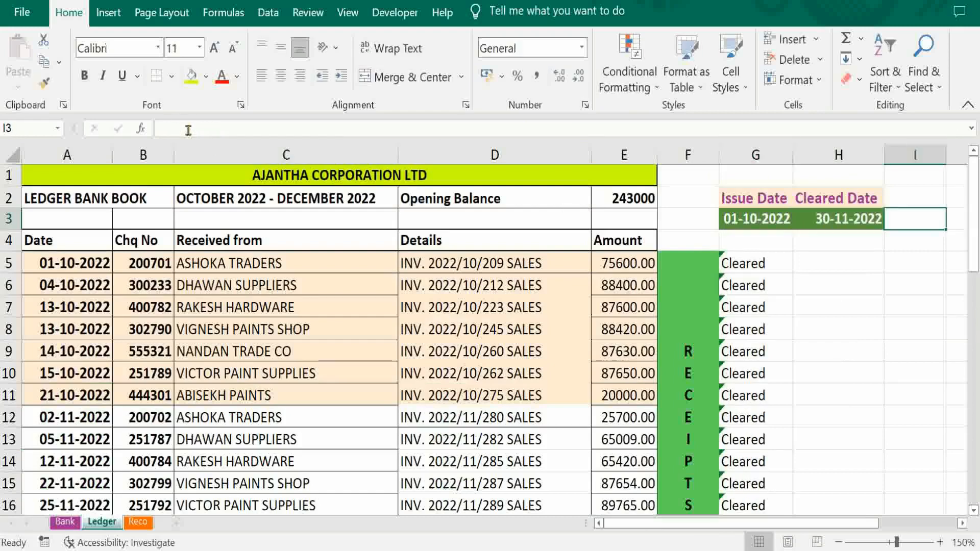
Review the cheque statuses in column G down to row 37, and check that last row's formula and amount.
key("Down")
key("Down")
key("Down")
key("Down")
key("Down")
key("Down")
key("Down")
key("Down")
key("Down")
key("Down")
key("Down")
key("Down")
key("Down")
key("Down")
key("Down")
key("Down")
key("Down")
key("Down")
key("Down")
key("Down")
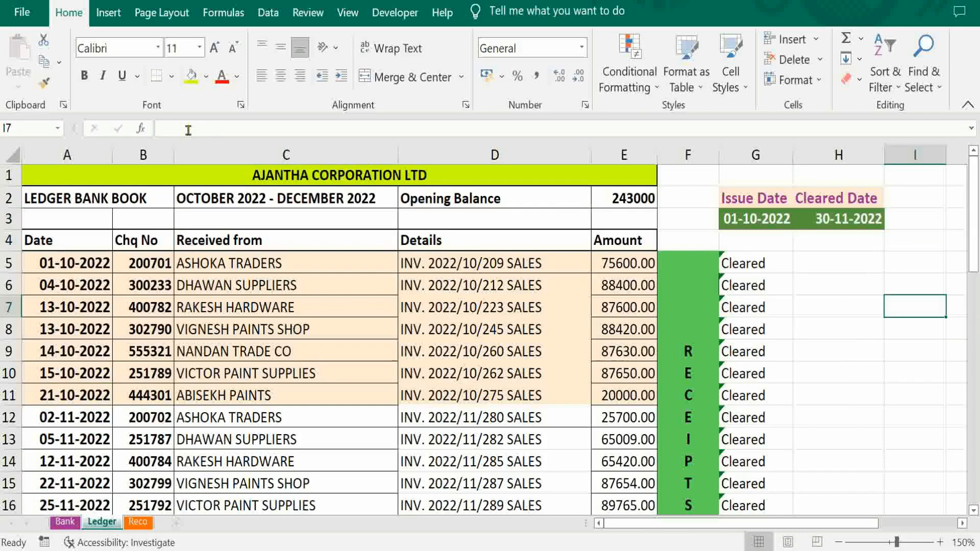
key("Down")
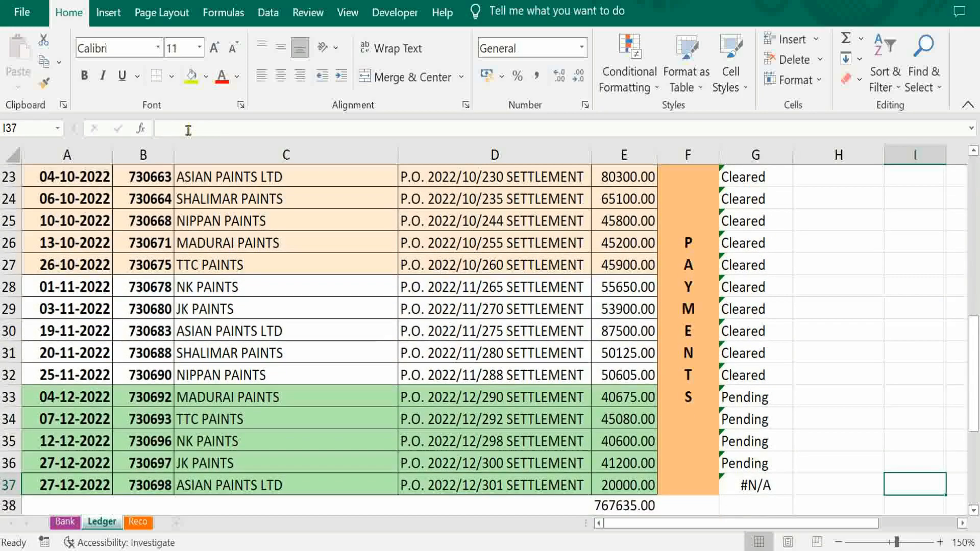
key("Left")
key("Left")
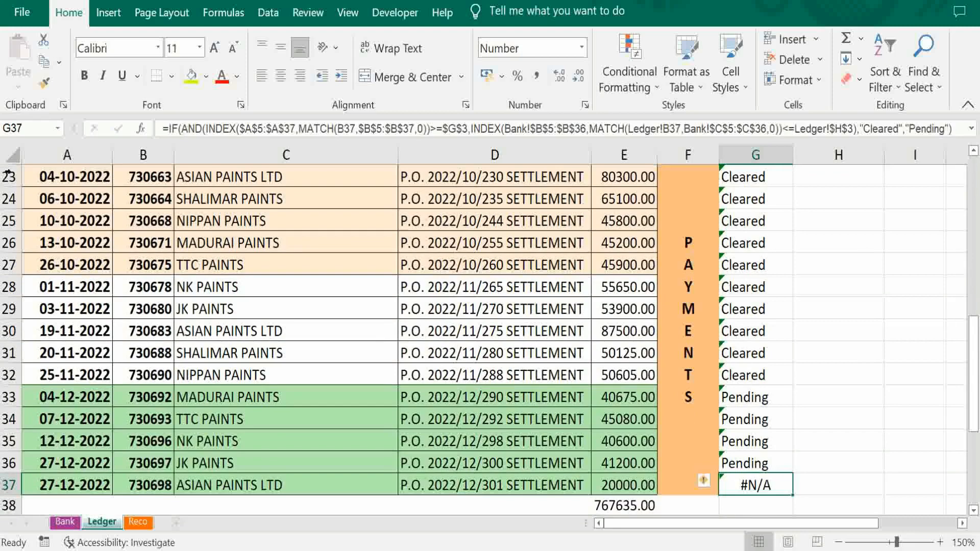
left_click(606, 490)
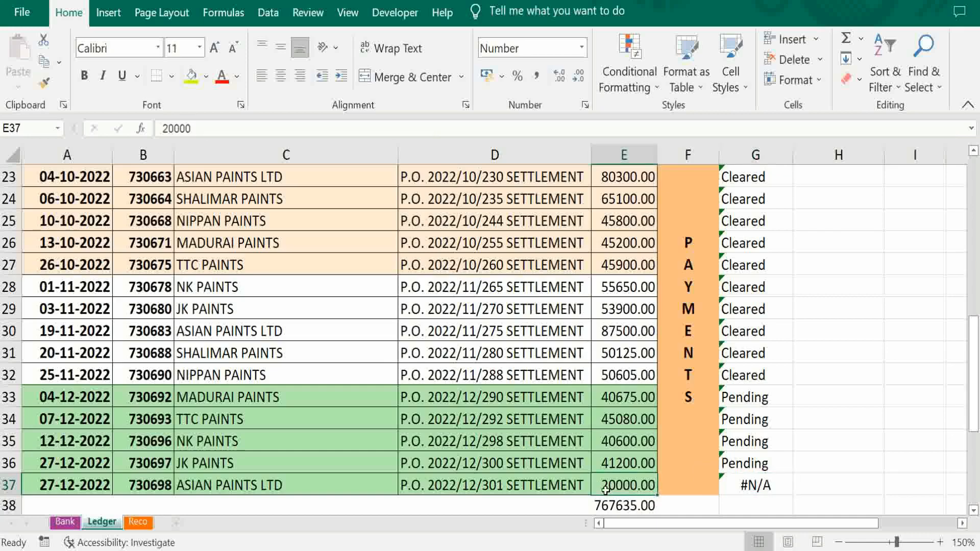
Start an IF formula in H5 of the Ledger sheet that tests whether G5 equals "Cleared".
key("Up")
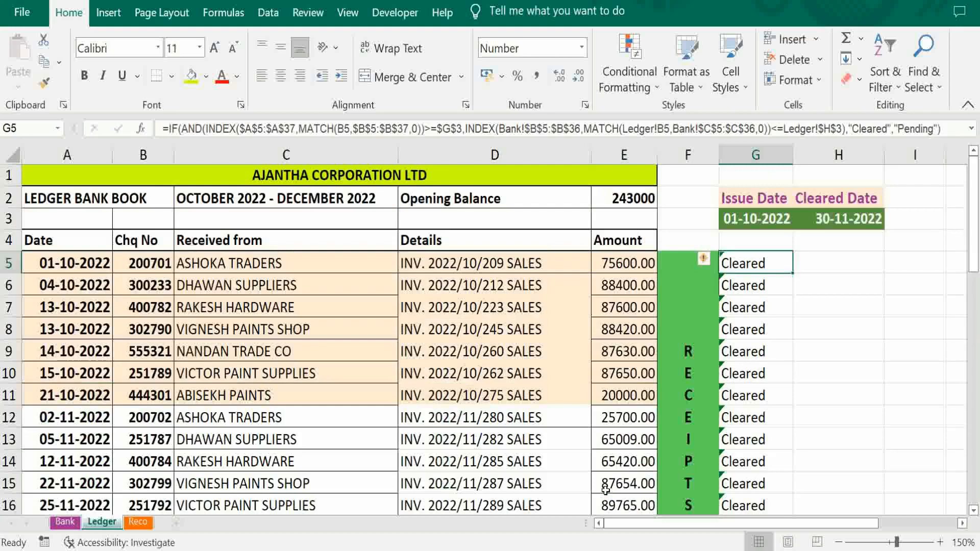
key("Right")
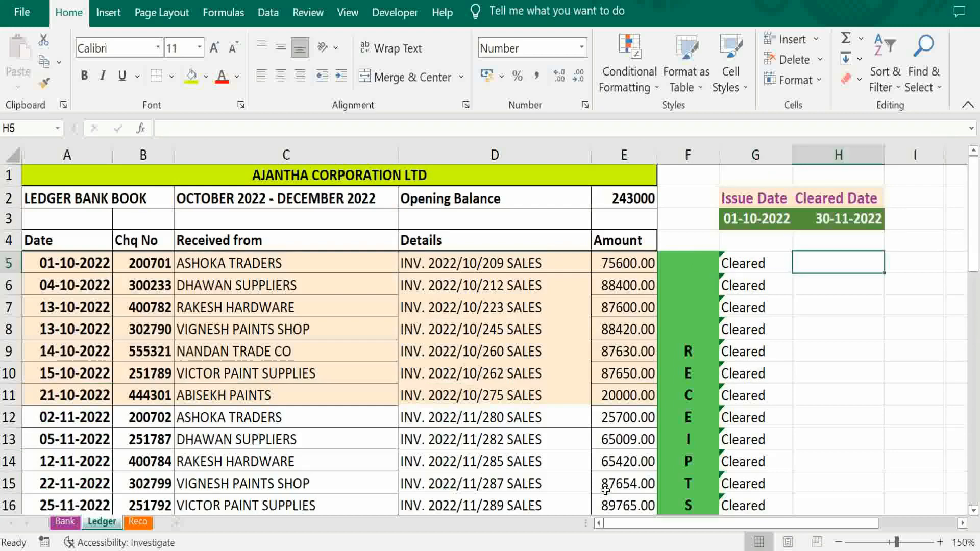
type("=IF(")
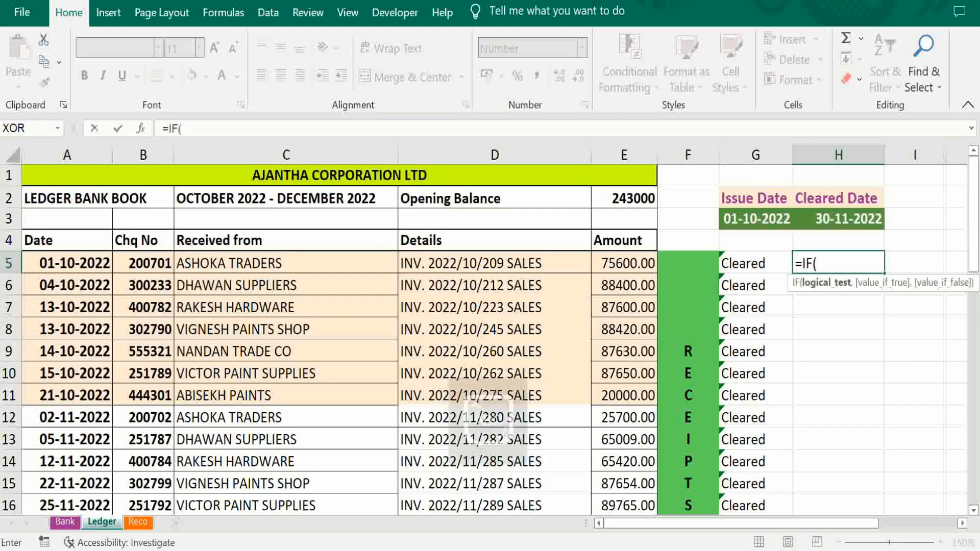
key("Left")
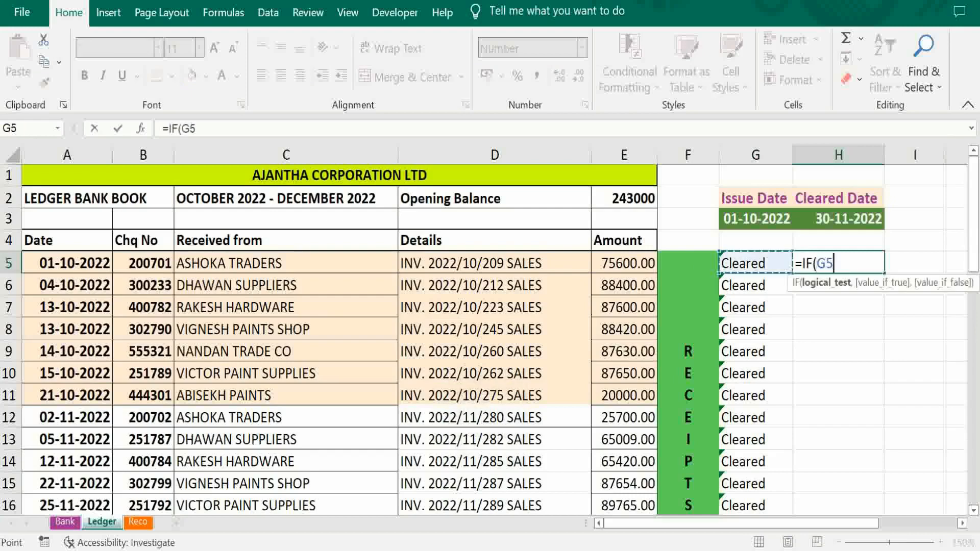
type("=")
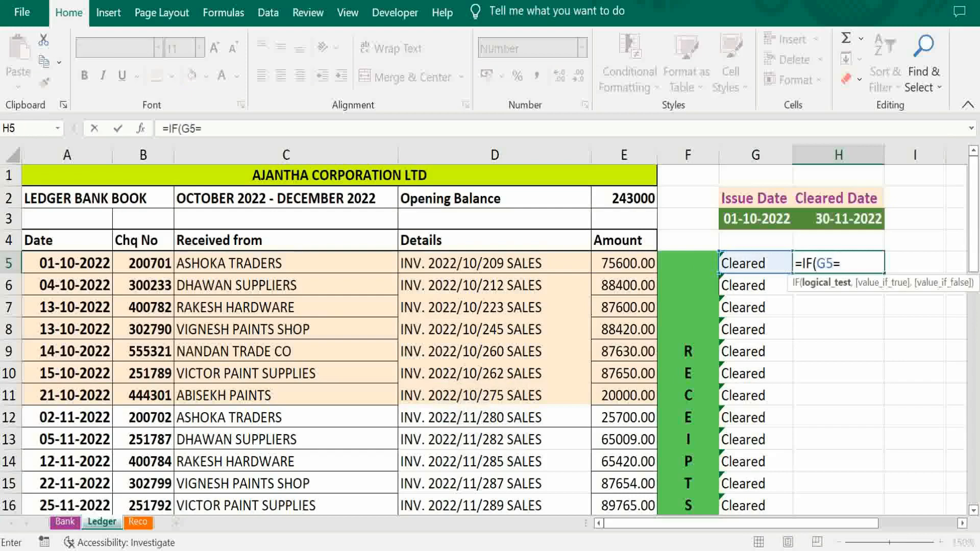
type("\"C")
key("BackSpace")
type("C")
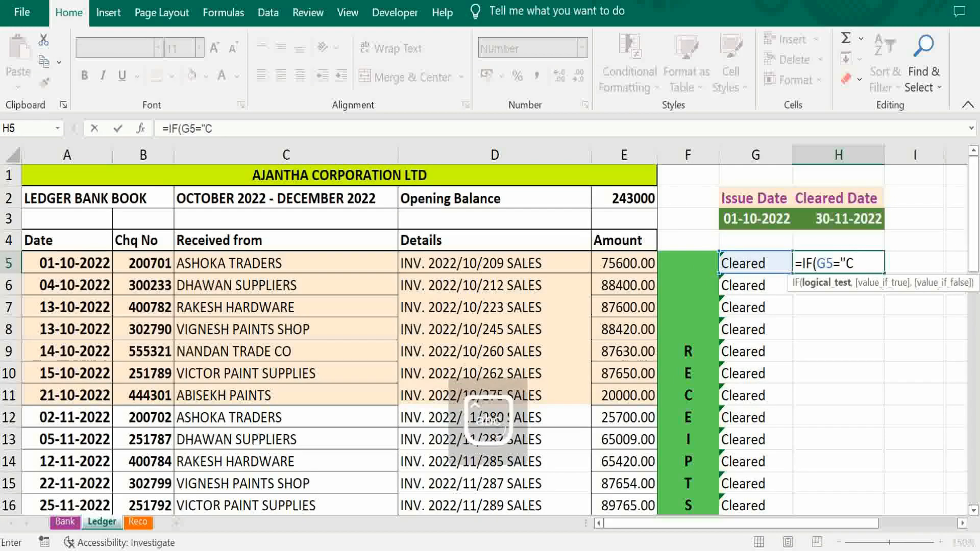
type("leared")
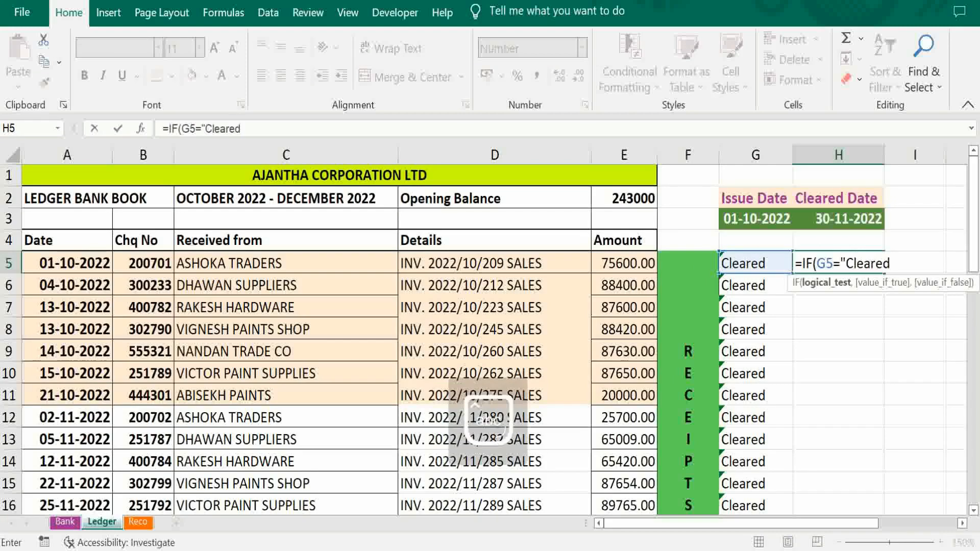
type("\",")
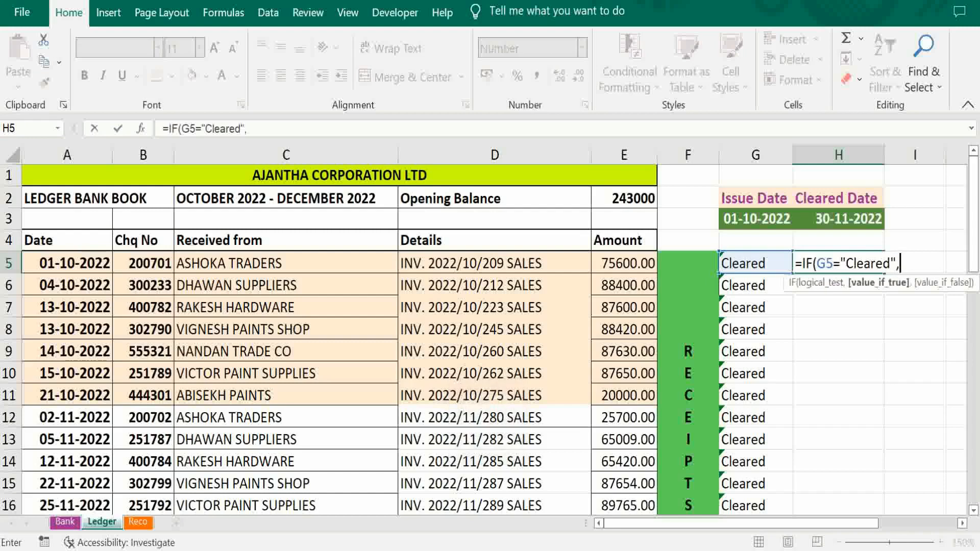
Begin the value-if-true as E5 minus an INDEX over the bank amounts, locked as Bank!$F$5:$F$36.
left_click(622, 262)
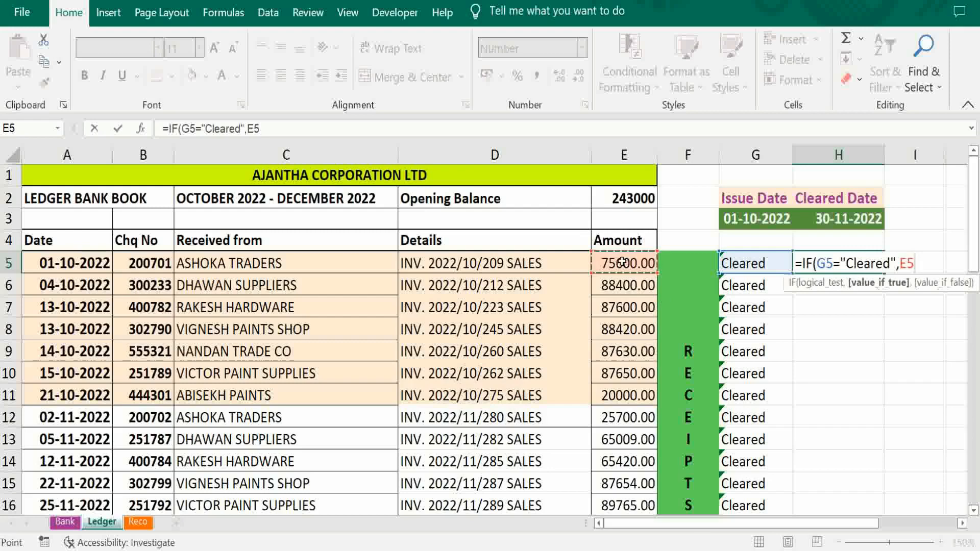
type("-")
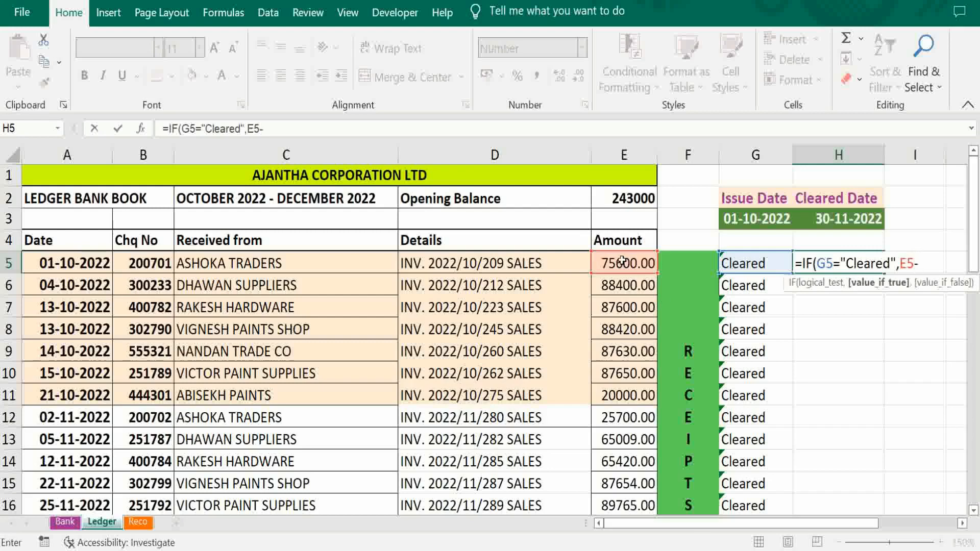
type("inde")
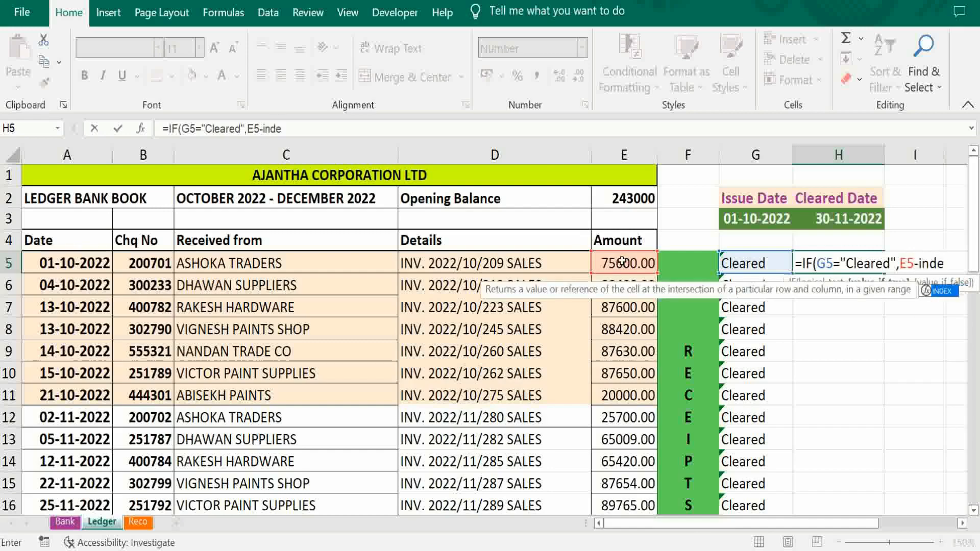
key("BackSpace")
key("BackSpace")
key("BackSpace")
type("IND")
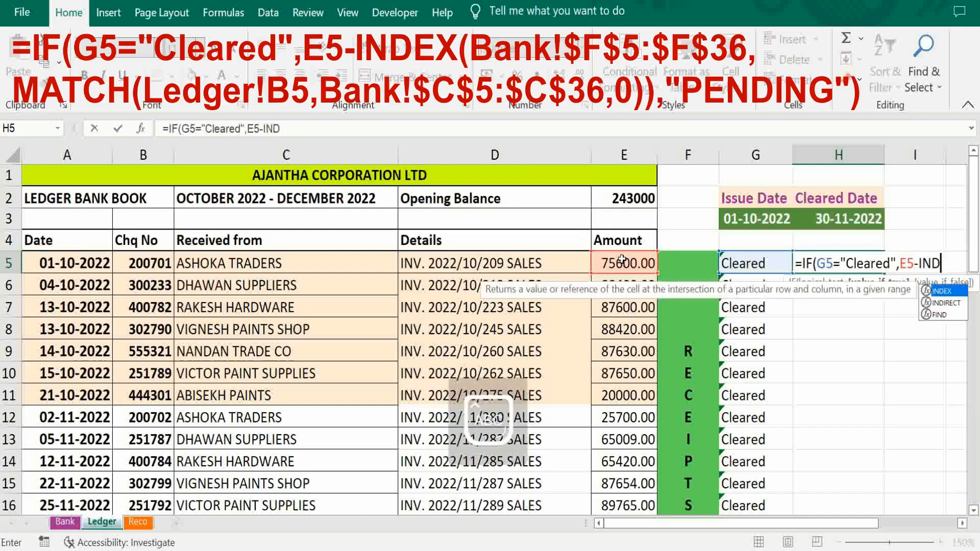
type("EX(")
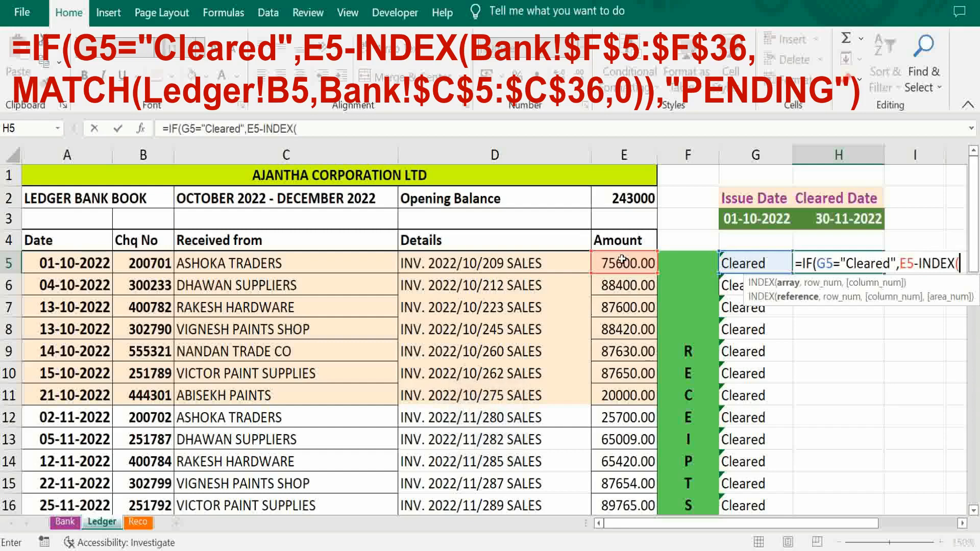
left_click(65, 522)
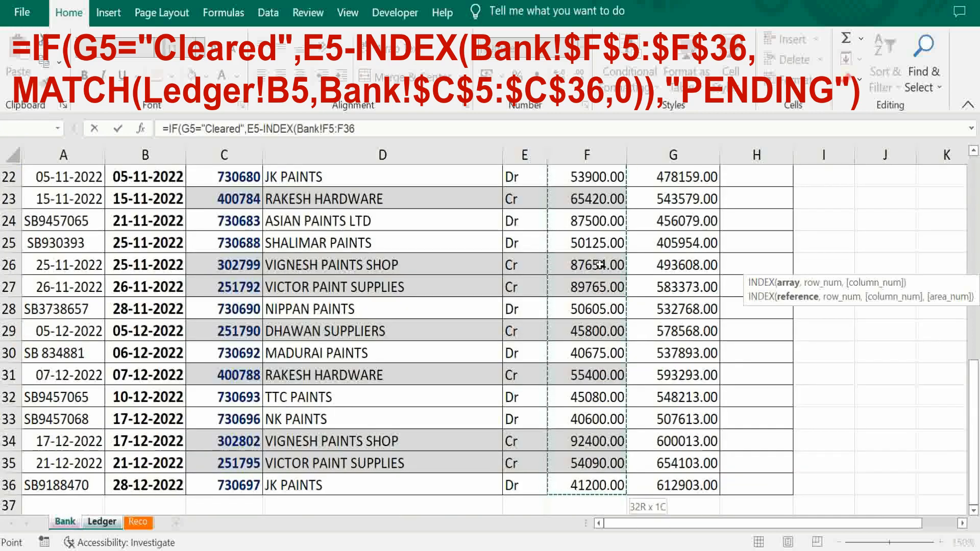
key("F4")
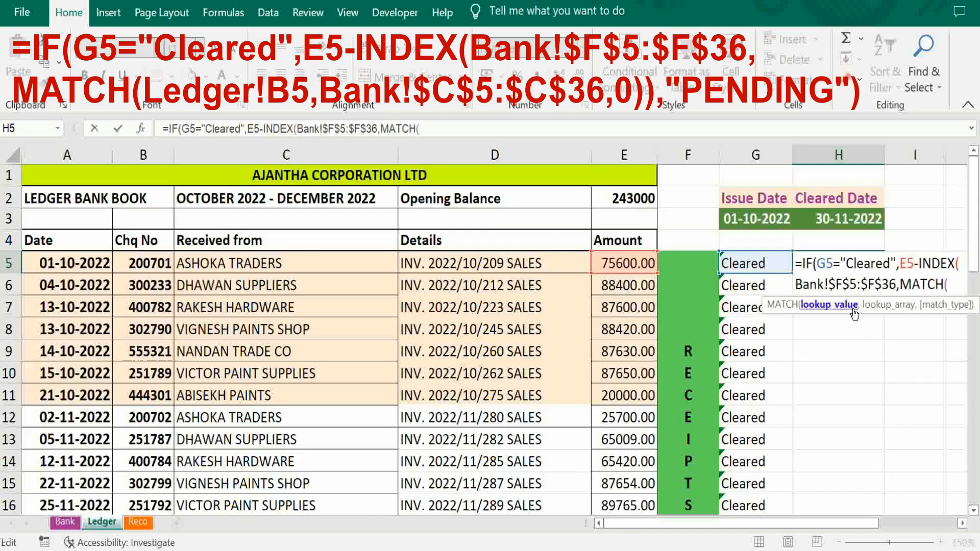
Match the cheque number in Ledger!B5 against the bank cheque numbers, locked as Bank!$C$5:$C$36.
left_click(142, 264)
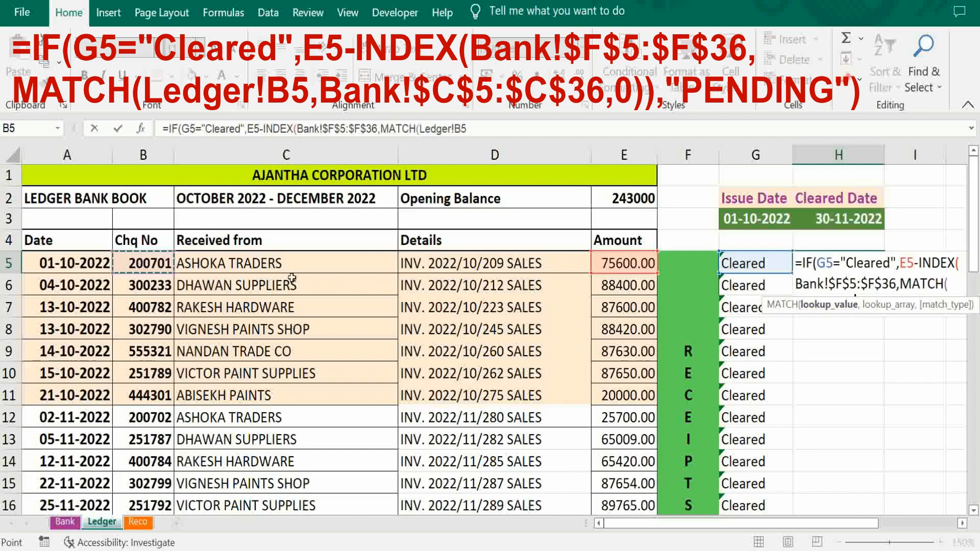
type(",")
key("ctrl+Page_Up")
scroll(976, 188, "up", 7)
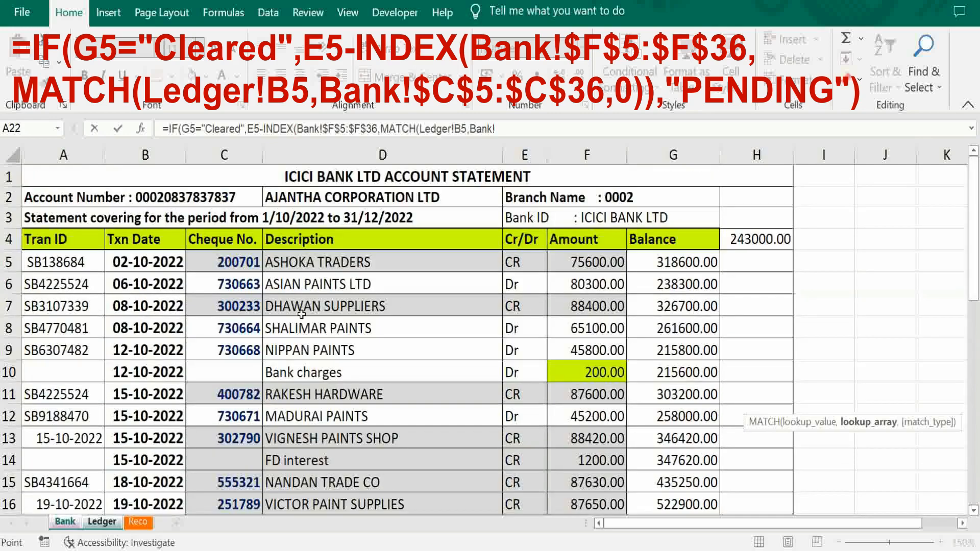
left_click(236, 263)
key("shift+Down")
key("shift+Down")
key("shift+Down")
key("shift+Down")
key("shift+Down")
key("shift+Down")
key("shift+Down")
key("shift+Down")
key("shift+Down")
key("shift+Down")
key("shift+Down")
key("shift+Down")
key("shift+Down")
key("shift+Down")
key("shift+Down")
key("shift+Down")
key("shift+Down")
key("shift+Down")
key("shift+Down")
key("shift+Down")
key("shift+Down")
key("shift+Down")
key("shift+Down")
key("shift+Down")
key("shift+Down")
key("shift+Down")
key("shift+Down")
key("shift+Down")
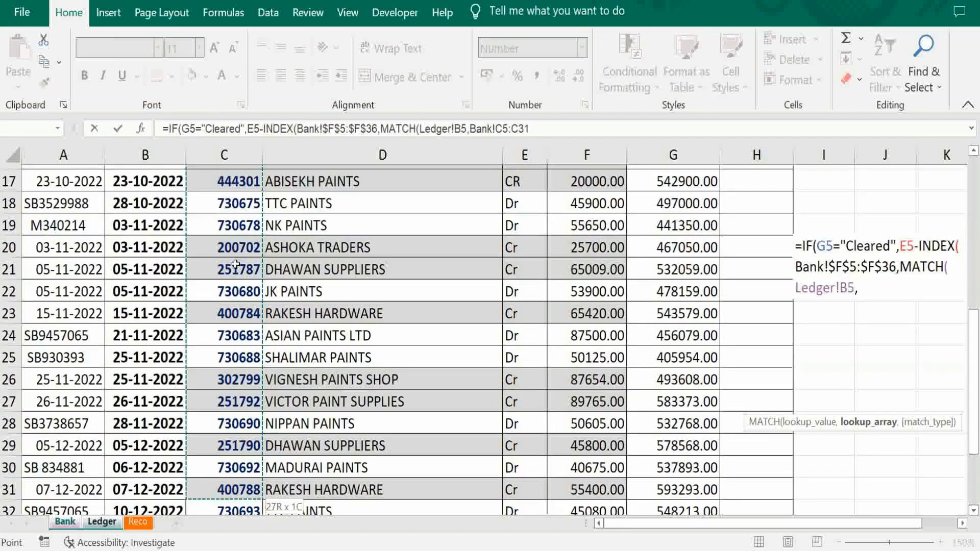
key("shift+Up")
key("shift+Up")
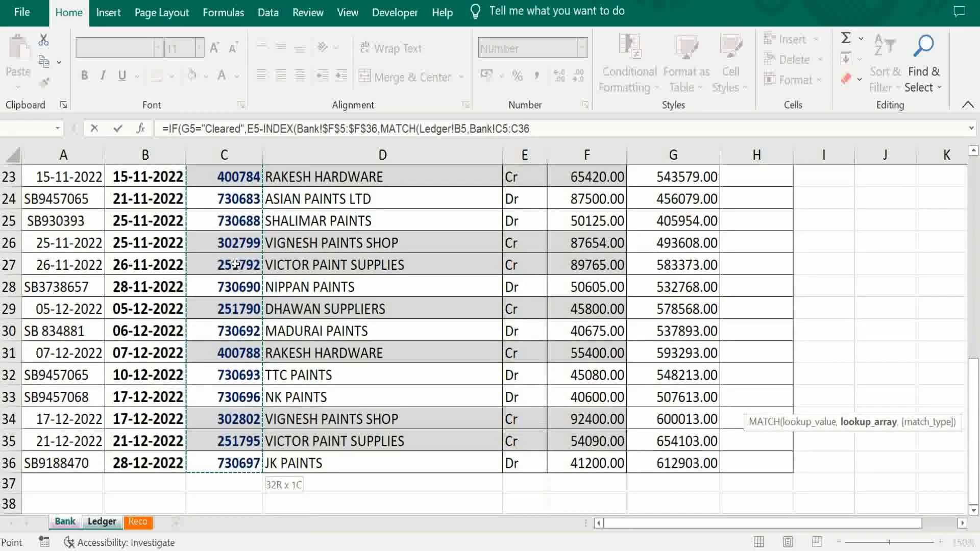
key("F4")
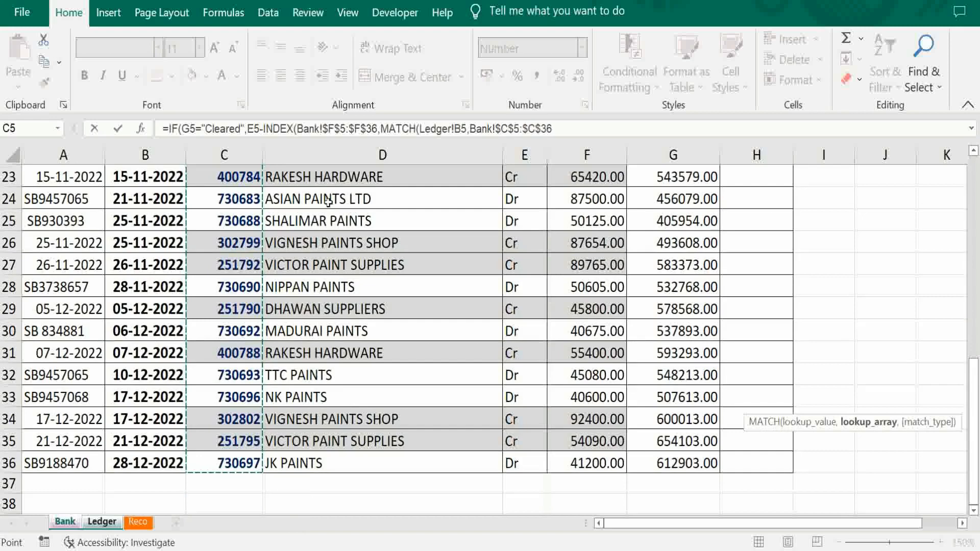
Finish the MATCH with exact match 0, close the INDEX, and complete the IF with "PENDING" when false.
left_click(559, 130)
type(",0")
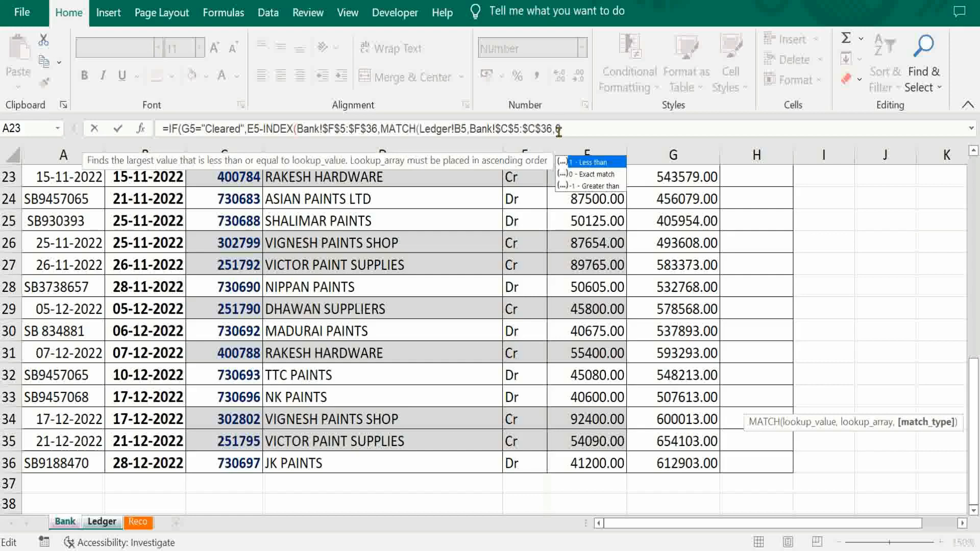
type(")")
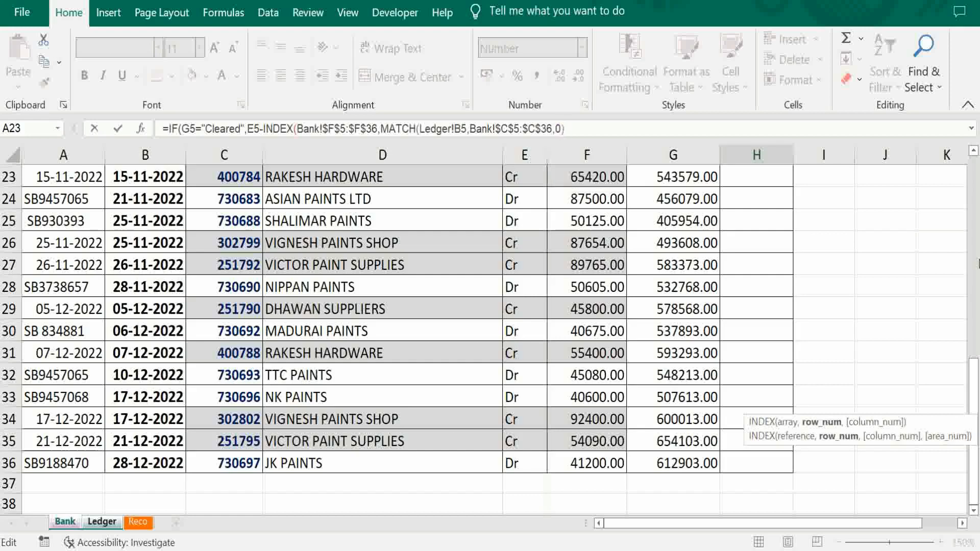
type("),")
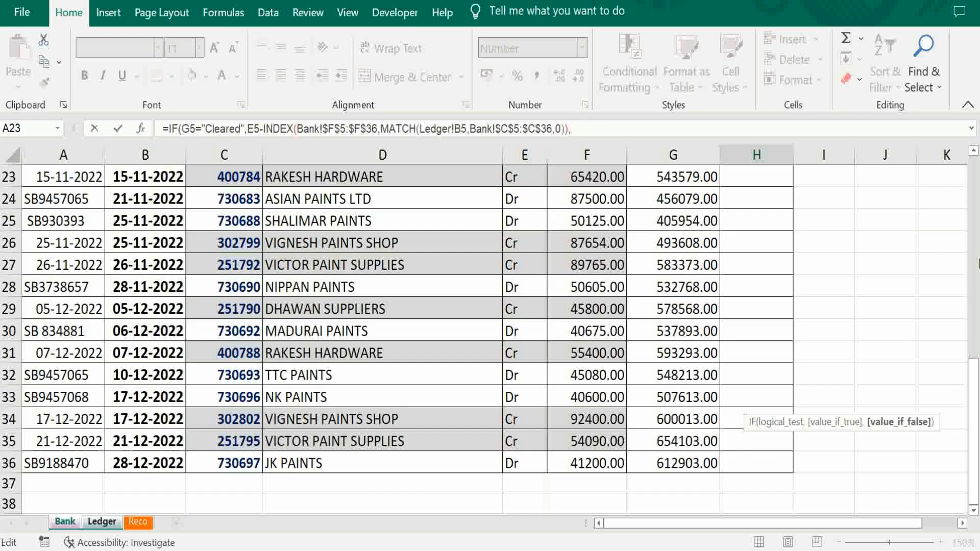
type("\"")
key("Caps_Lock")
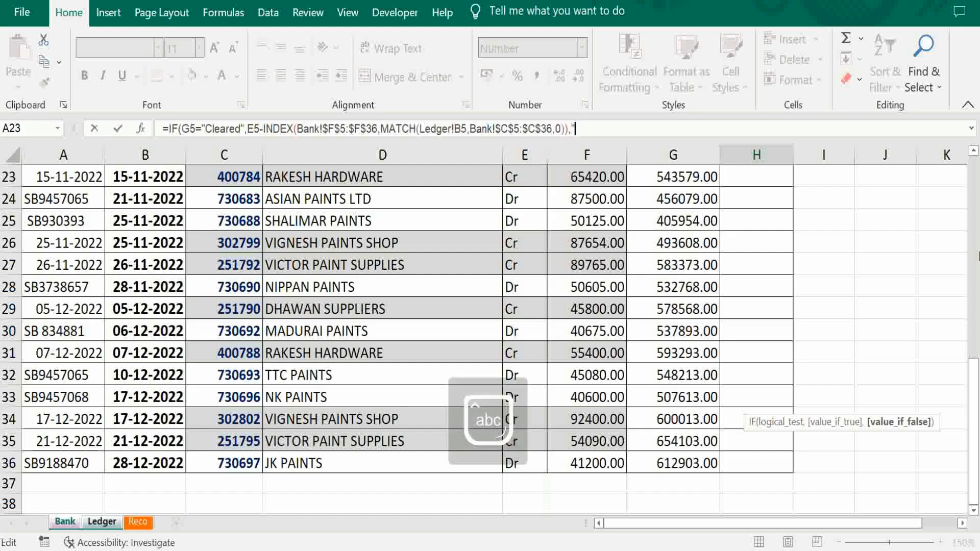
type("PENDING")
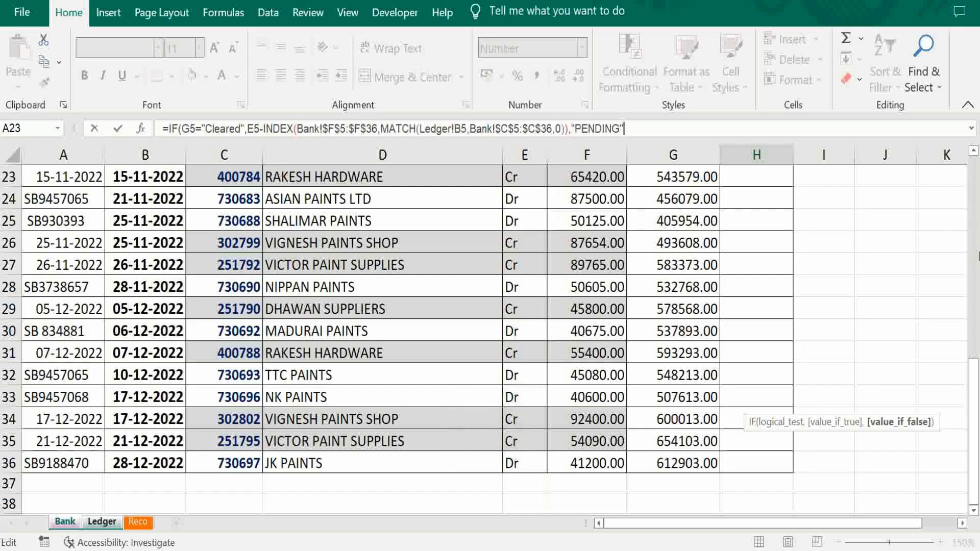
type("\")")
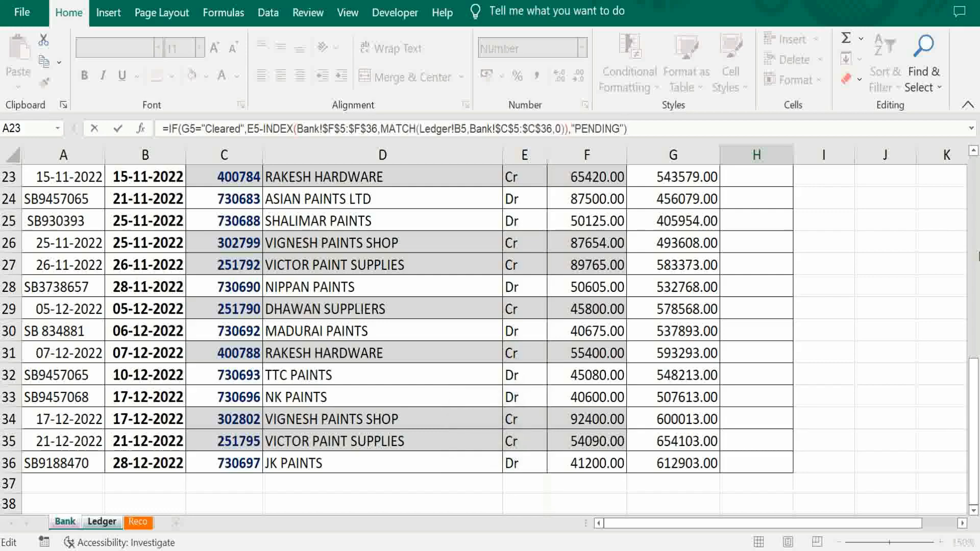
key("Return")
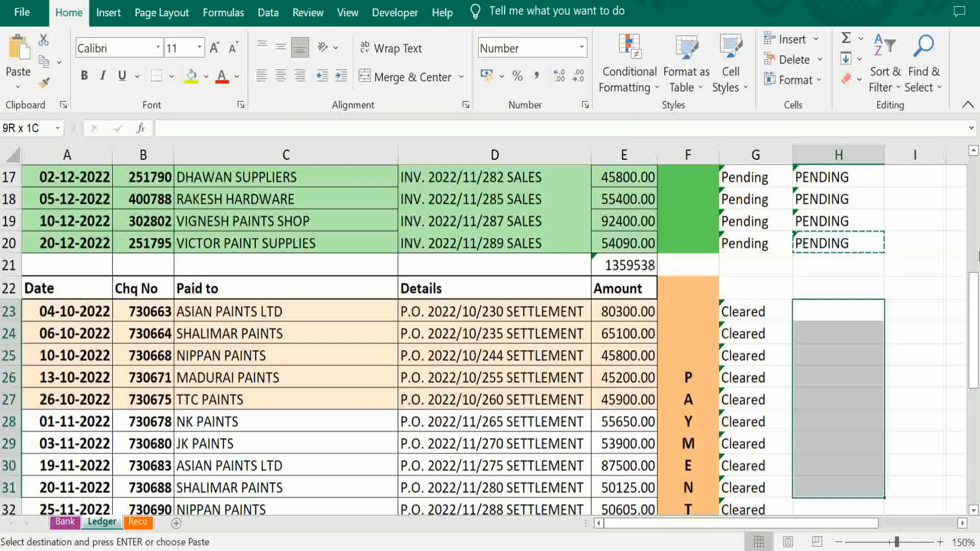
Paste the copied difference formula into the payment rows H23:H37.
key("shift+Down")
key("shift+Down")
key("shift+Down")
key("shift+Down")
key("shift+Down")
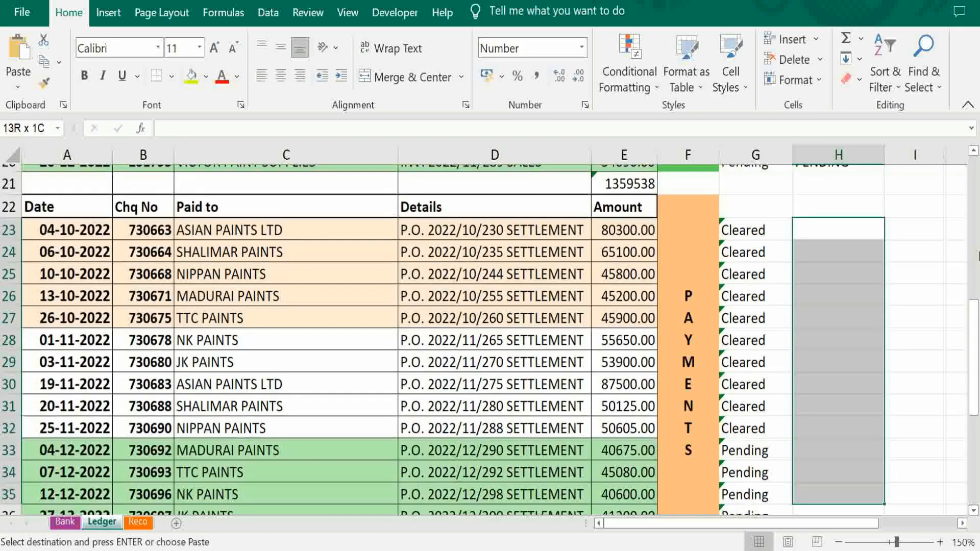
key("shift+Down")
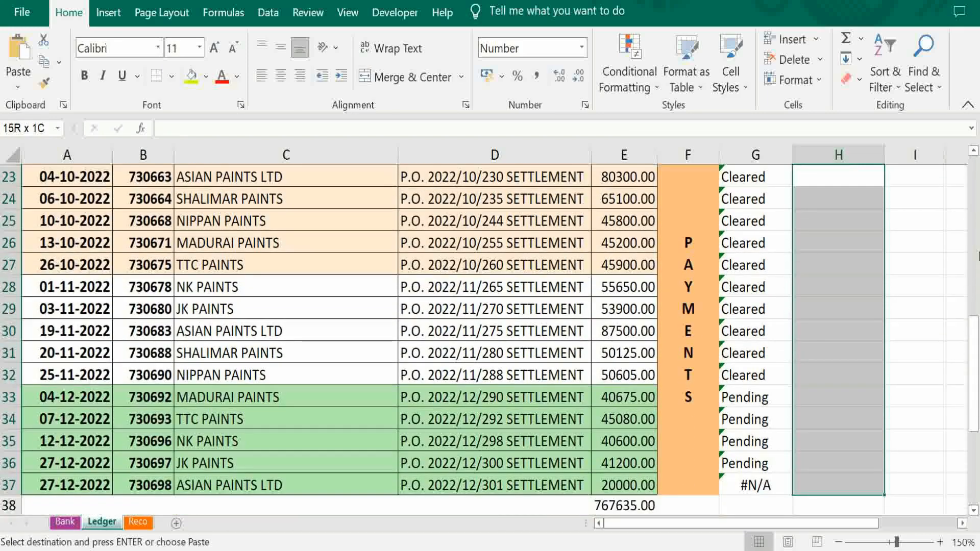
key("Return")
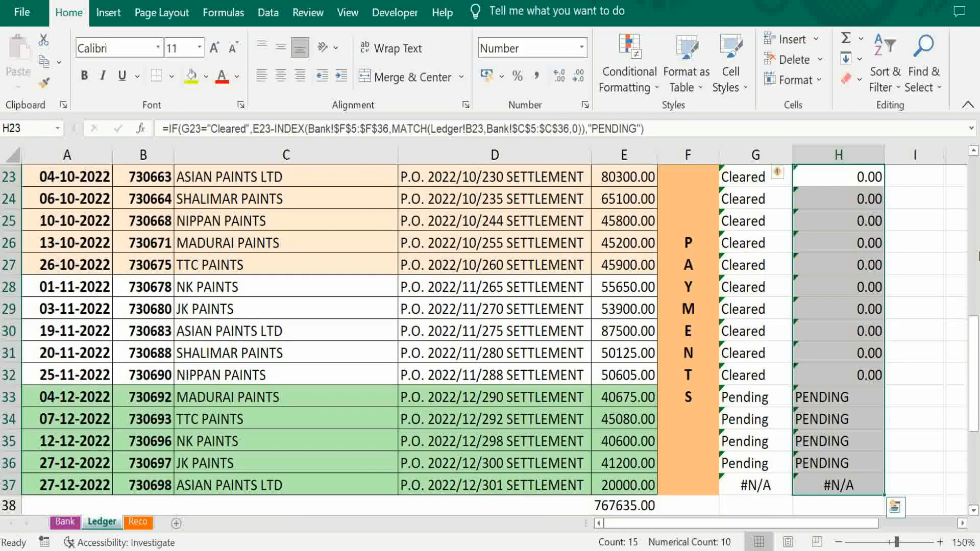
Review the formula results in column H from the payment rows back up to H5.
key("Up")
key("Up")
key("Up")
key("Up")
key("Up")
key("Up")
key("Up")
key("Up")
key("Up")
key("Up")
key("Up")
key("Up")
key("Up")
key("Up")
key("Up")
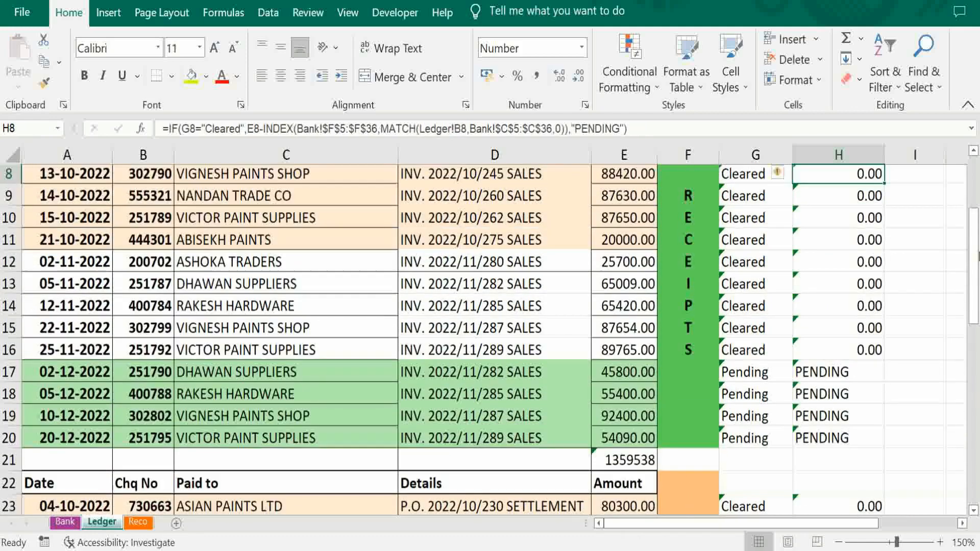
key("Up")
key("Up")
key("Up")
key("Up")
key("Down")
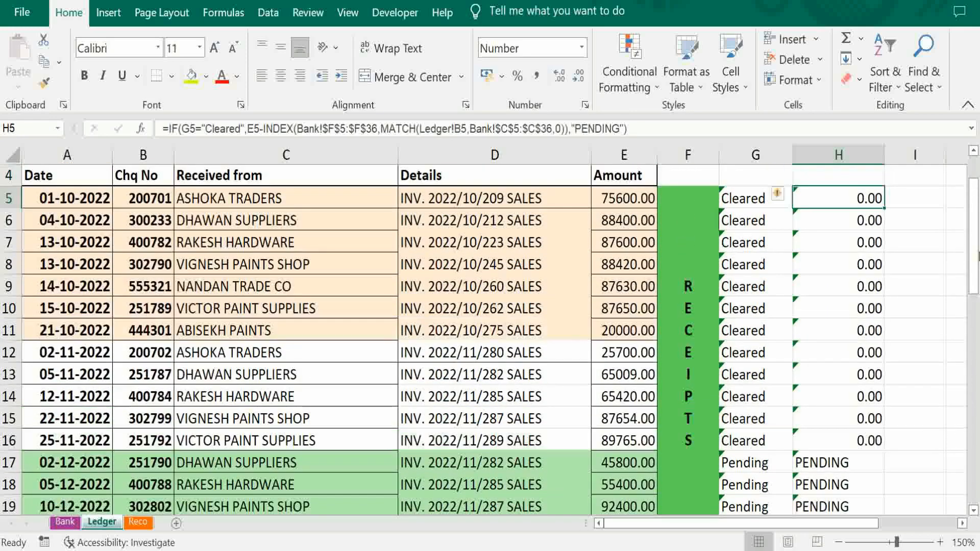
Change the first receipt's amount in E5 to 75609 to test the difference formula.
key("Left")
key("Left")
key("Left")
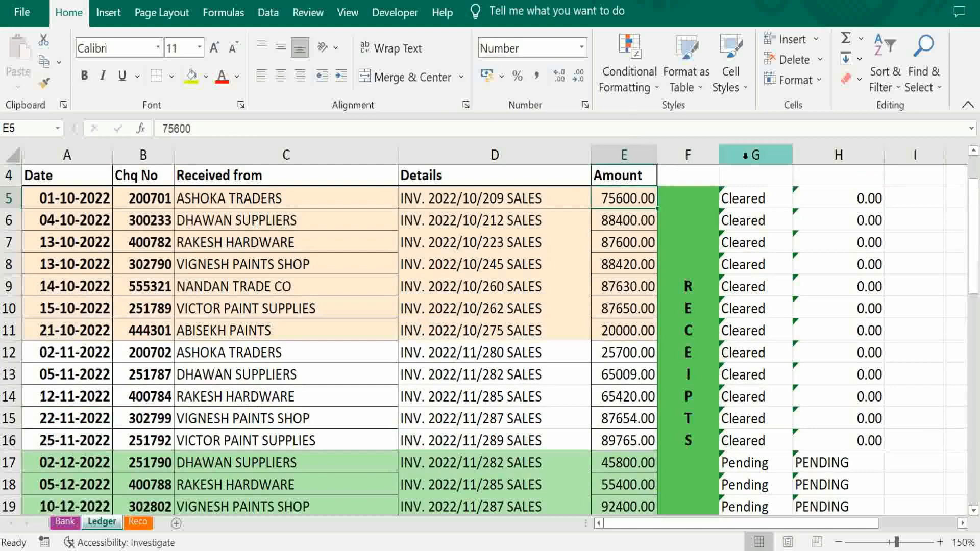
left_click(198, 130)
key("BackSpace")
type("9")
key("Tab")
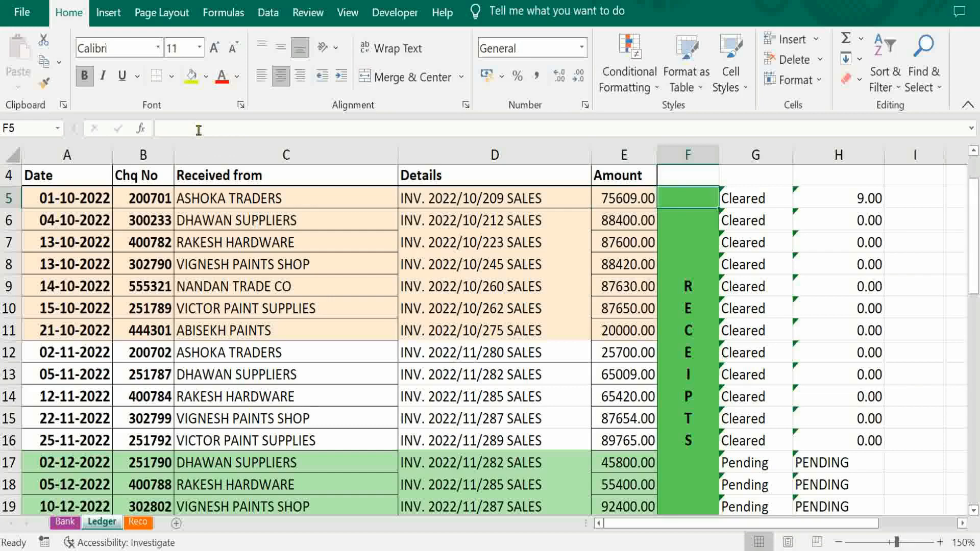